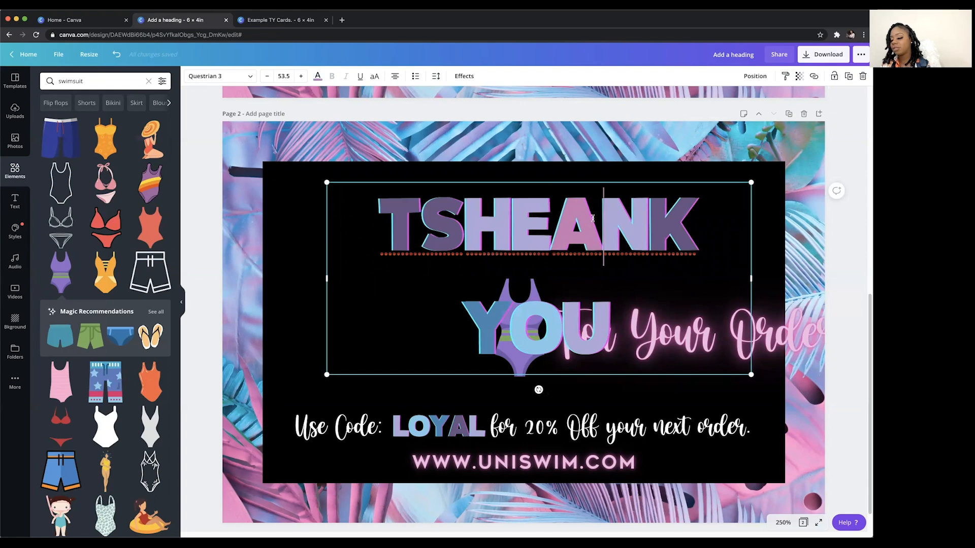
Insert the missing letters L, F, I, E and S of "SELFIES" between the letters of the THANK YOU heading on page 2
type("L")
left_click(662, 219)
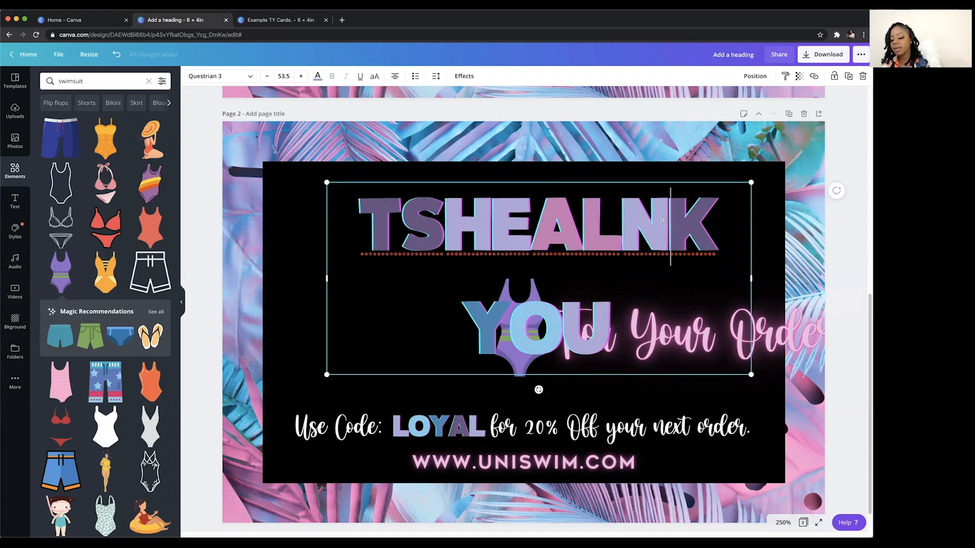
type("FK")
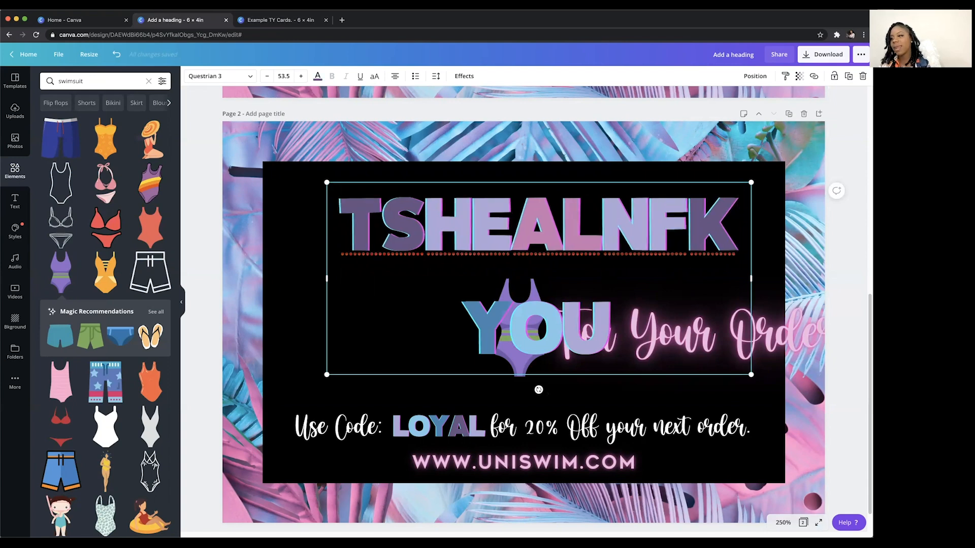
type("I")
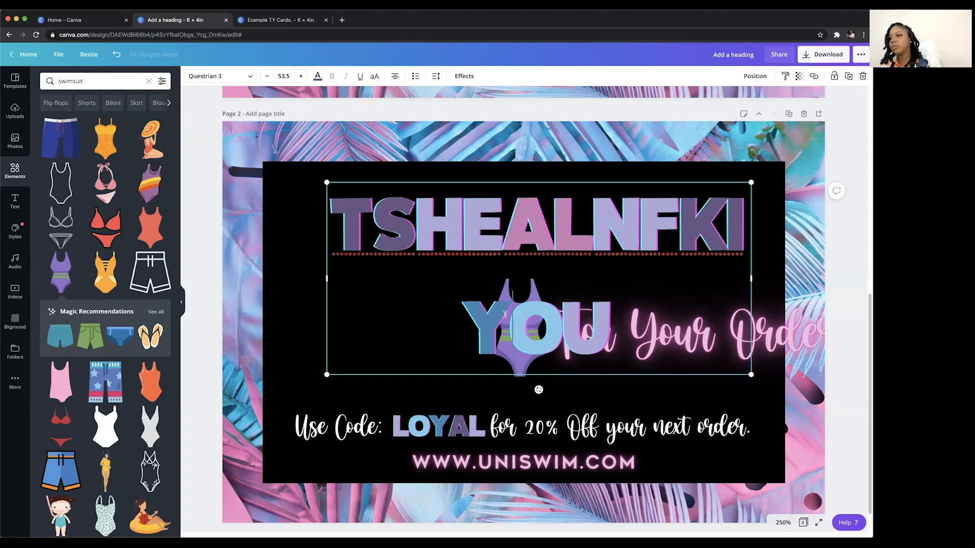
left_click(554, 320)
type("E")
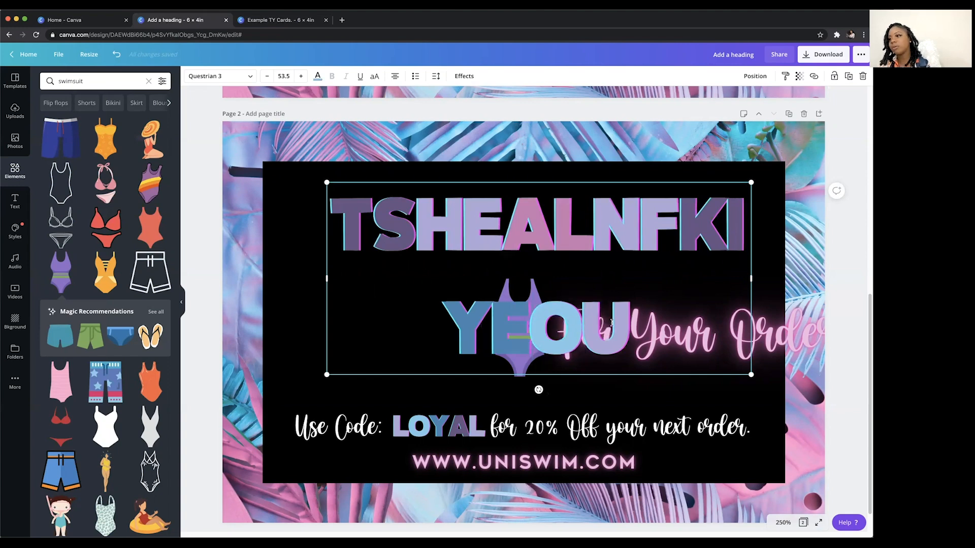
left_click(612, 322)
type("S")
Delete the leftover letters Y, O, U, K and N from the heading
left_click_drag(651, 319, 512, 314)
key("BackSpace")
key("BackSpace")
key("BackSpace")
left_click_drag(727, 222, 619, 215)
key("BackSpace")
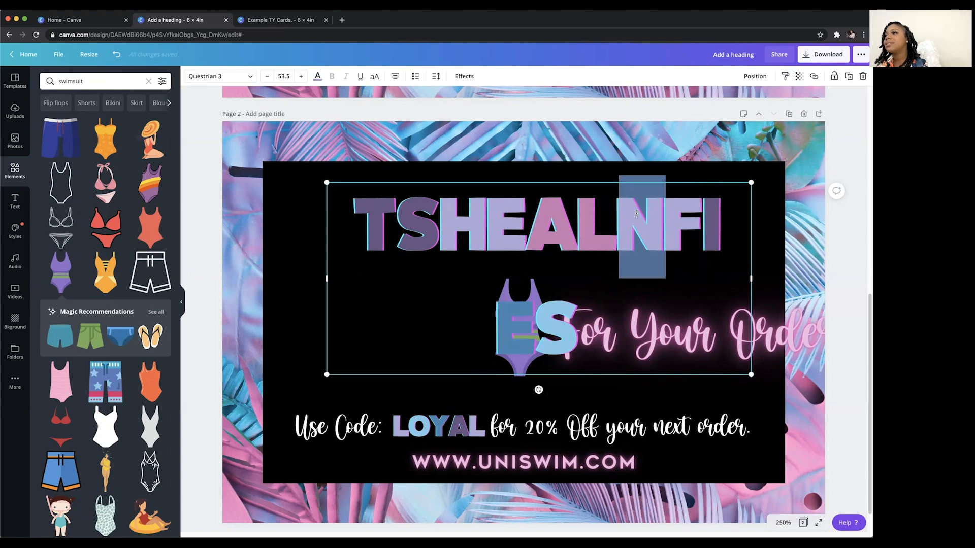
key("BackSpace")
Delete the leftover T, H and A so the heading reads SELFIES, and move it to the black card's upper left
left_click_drag(549, 219, 378, 218)
key("BackSpace")
key("BackSpace")
key("BackSpace")
left_click_drag(710, 219, 632, 226)
left_click_drag(618, 180, 549, 209)
Replace the pink script text "For Your Order!" with "Tag Us"
double_click(723, 336)
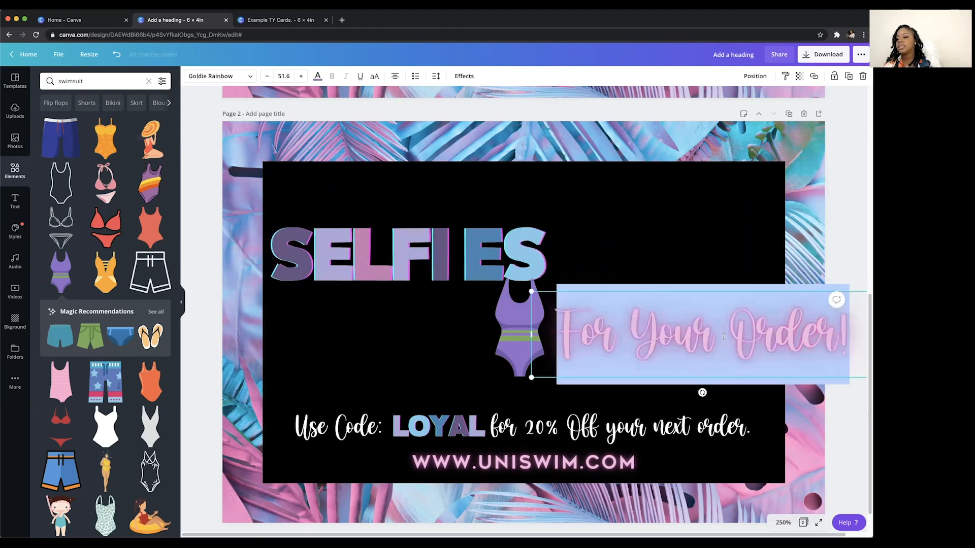
key("BackSpace")
type("TAG")
key("BackSpace")
key("BackSpace")
type("ag Us")
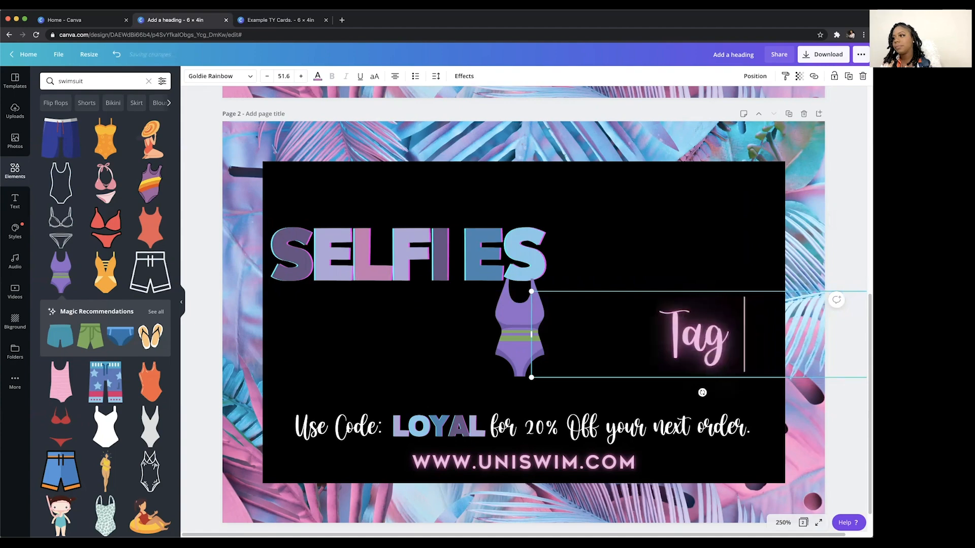
Check the example card's wording and change the pink script text to "We Love"
left_click(289, 24)
left_click(180, 23)
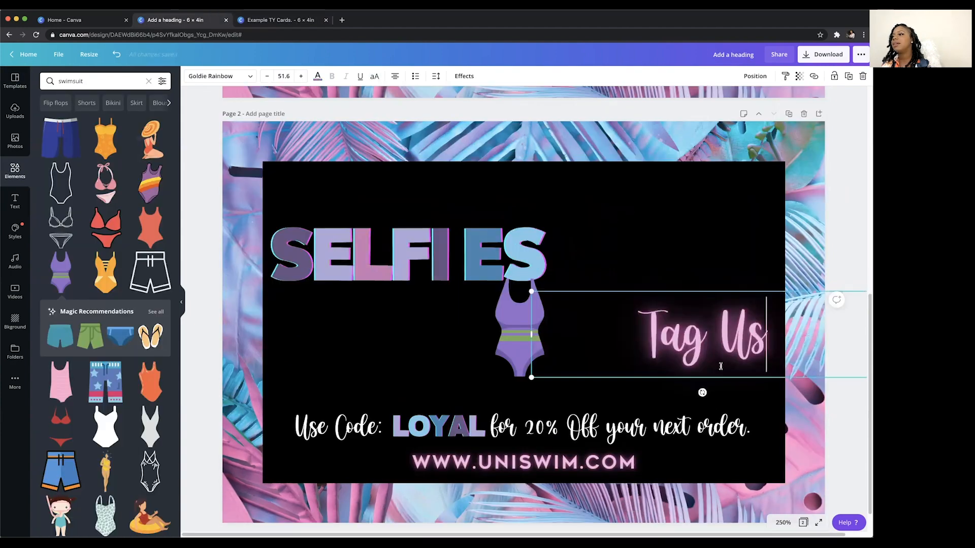
key("alt+shift+Left")
key("alt+shift+Left")
type("We Love")
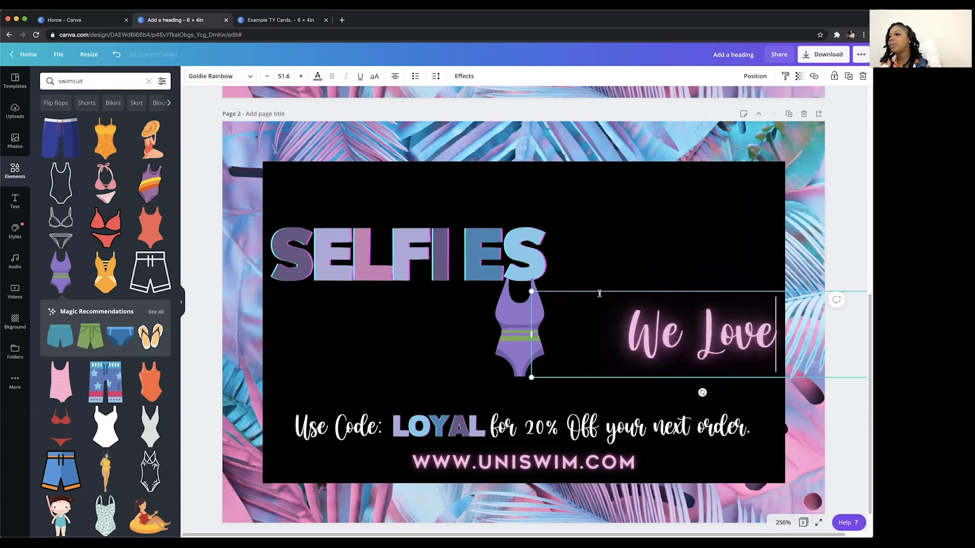
Move the "We Love" text over the SELFIES heading and narrow its text box
left_click_drag(530, 335, 381, 247)
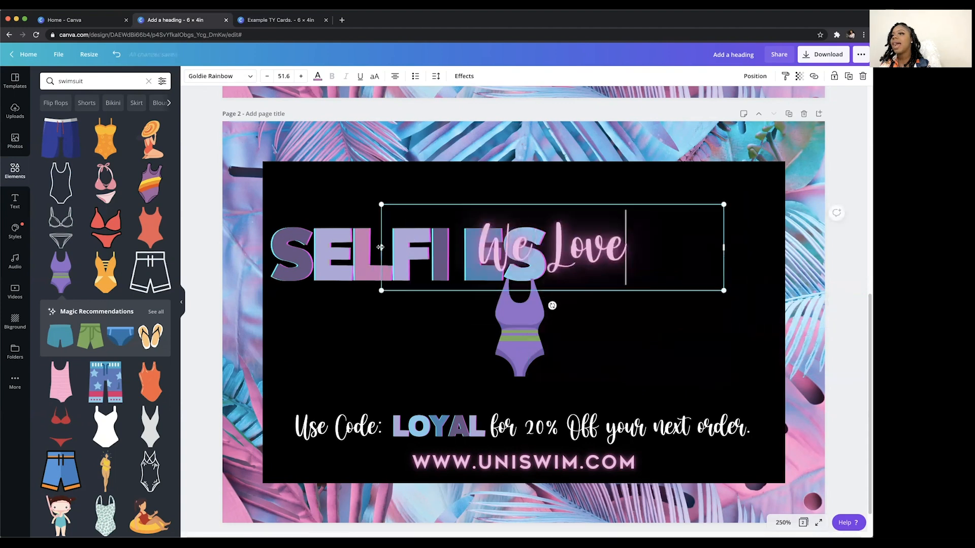
left_click_drag(481, 254, 520, 249)
left_click_drag(446, 175, 361, 171)
Following the example card, enlarge "We Love" to about size 65.9 and position it overlapping the upper edge of SELFIES
left_click(266, 21)
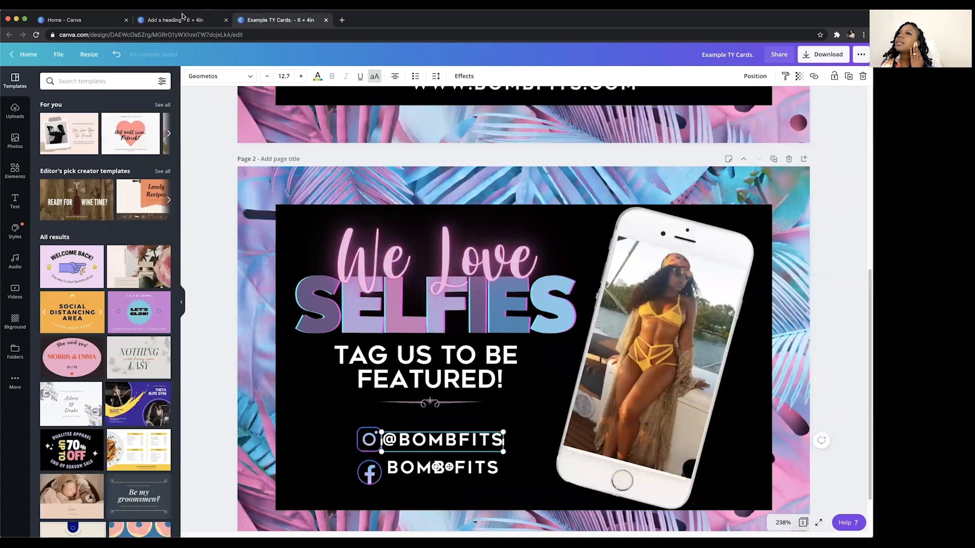
left_click(182, 18)
left_click_drag(504, 212, 467, 212)
left_click_drag(467, 257, 520, 284)
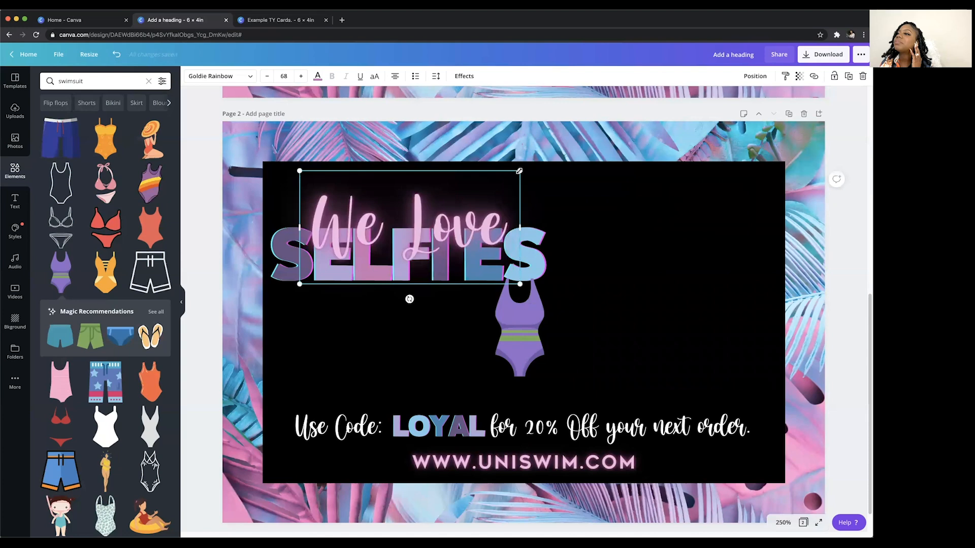
left_click_drag(517, 169, 459, 154)
left_click(550, 216)
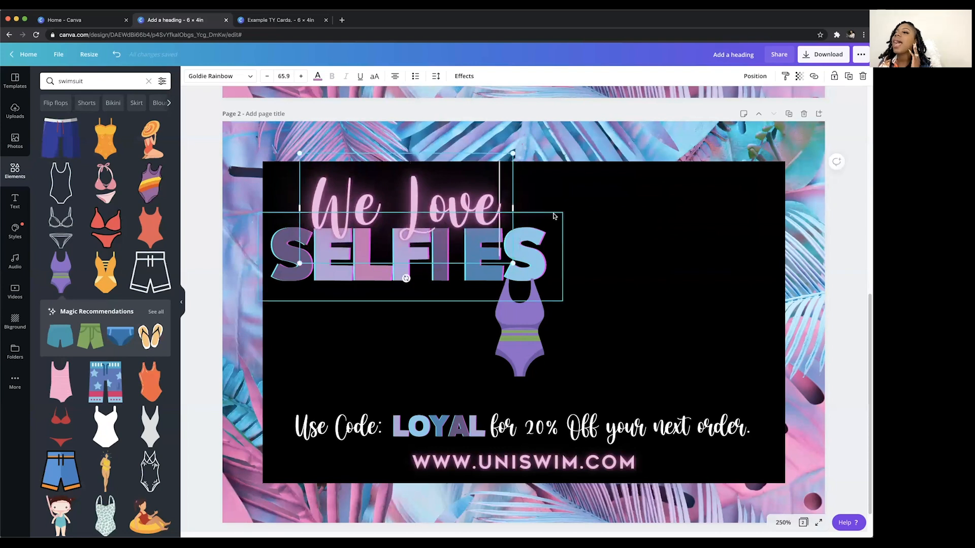
left_click(460, 185)
left_click_drag(468, 212, 470, 216)
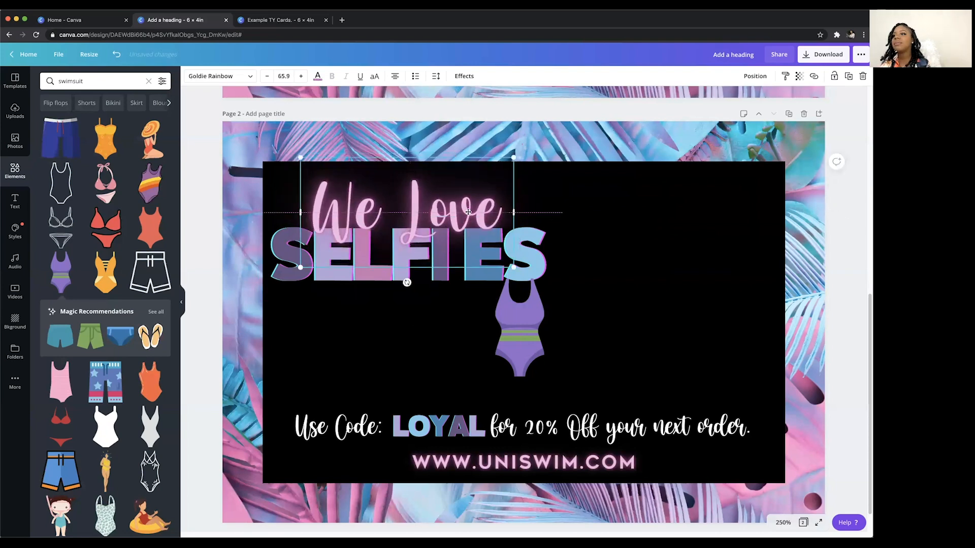
Group "We Love" with the SELFIES heading, and delete the purple swimsuit graphic
left_click(539, 263, "shift")
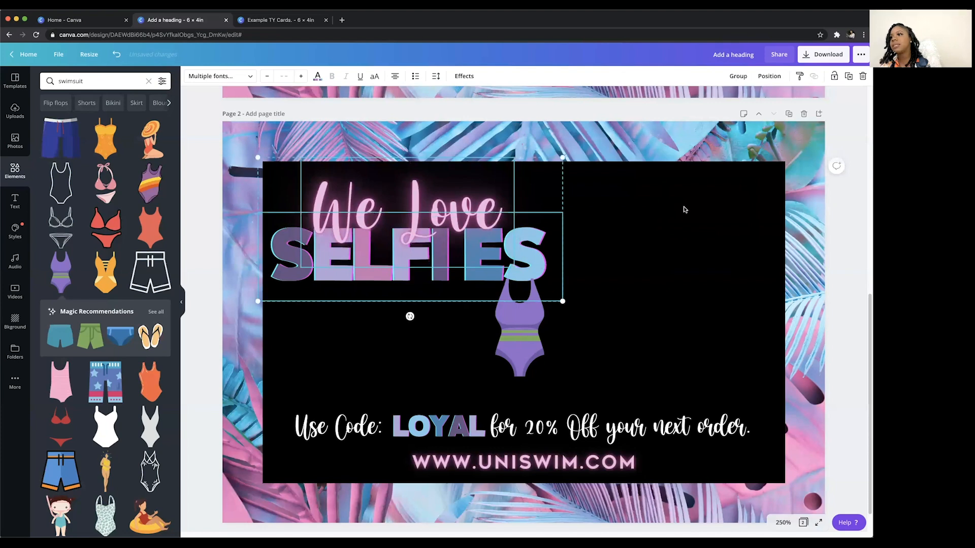
left_click(738, 75)
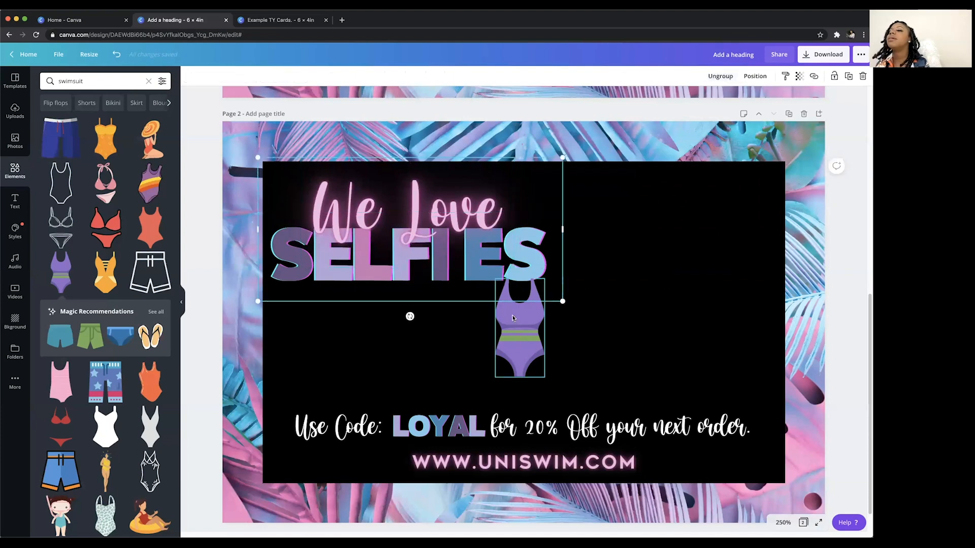
left_click(513, 323)
key("Delete")
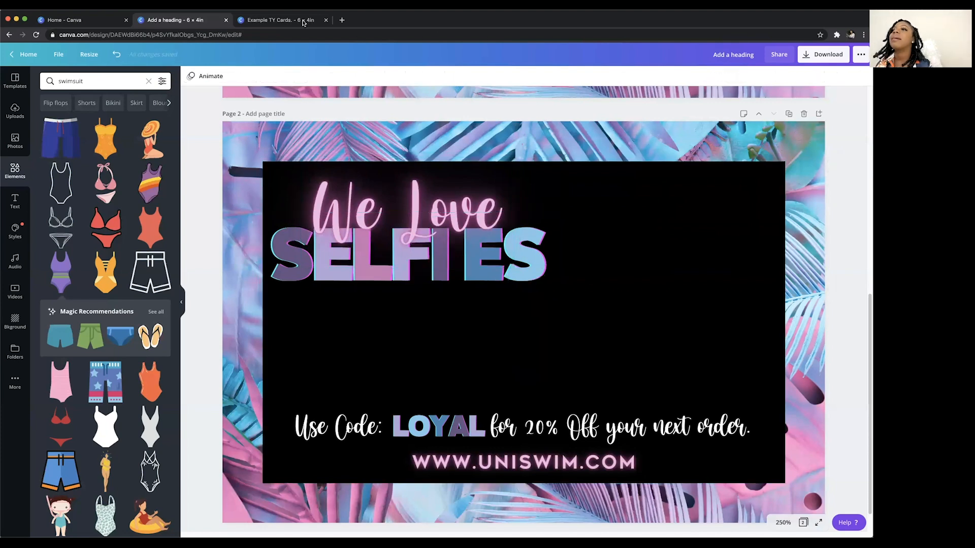
Check the example card's tagline and add a new heading in the Geometos font to page 2
left_click(301, 21)
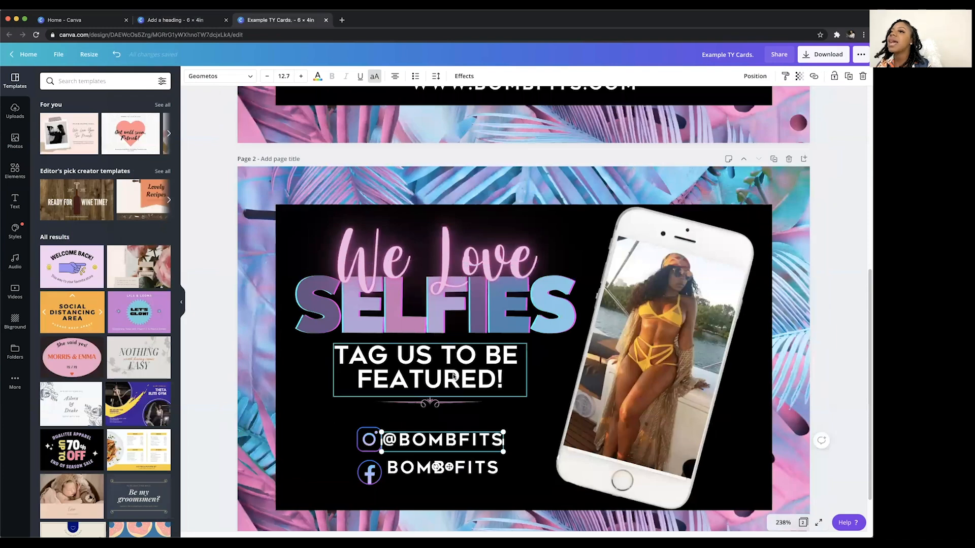
left_click(198, 20)
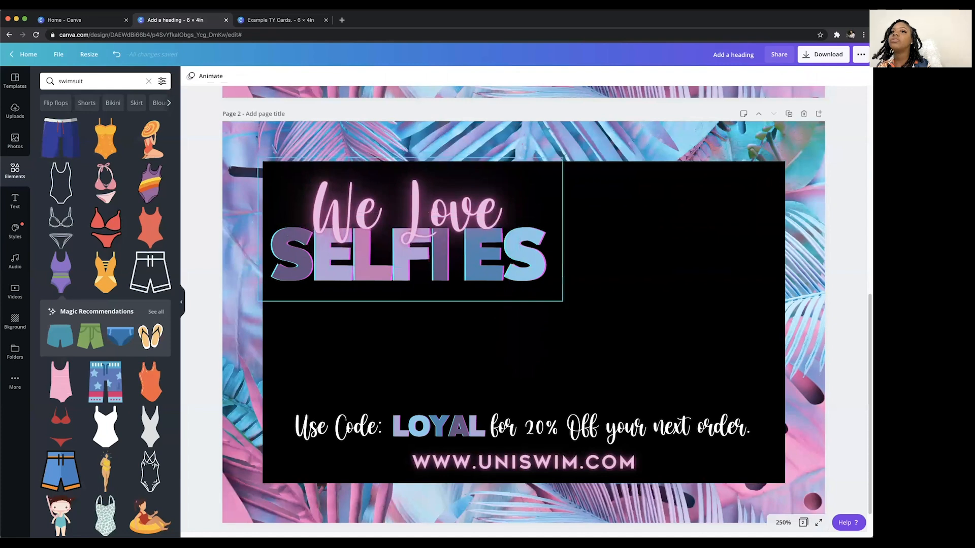
left_click(14, 200)
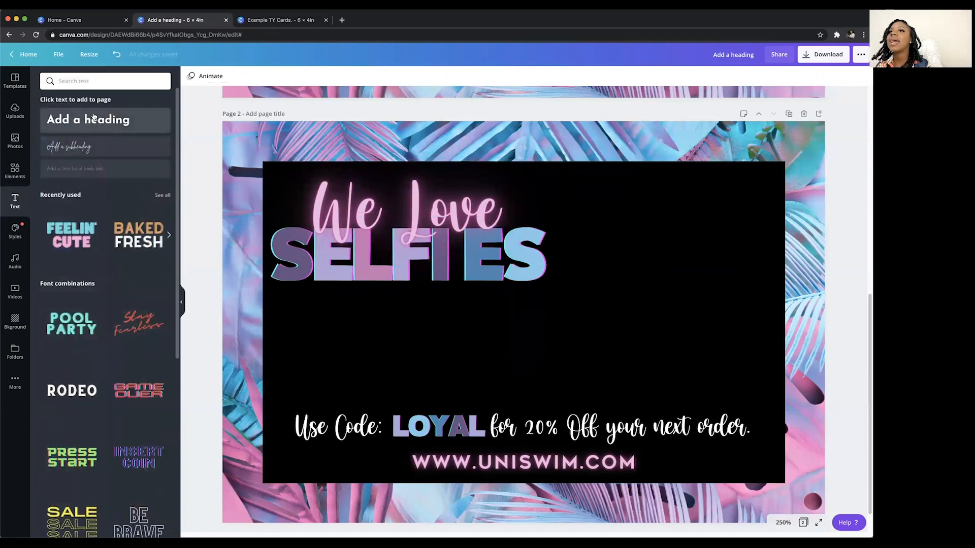
left_click(88, 119)
left_click(219, 77)
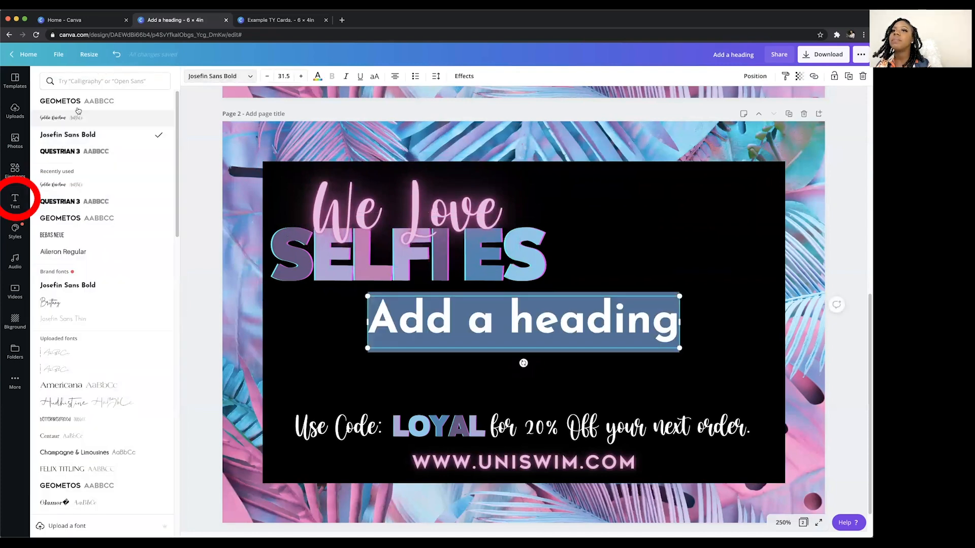
left_click(76, 101)
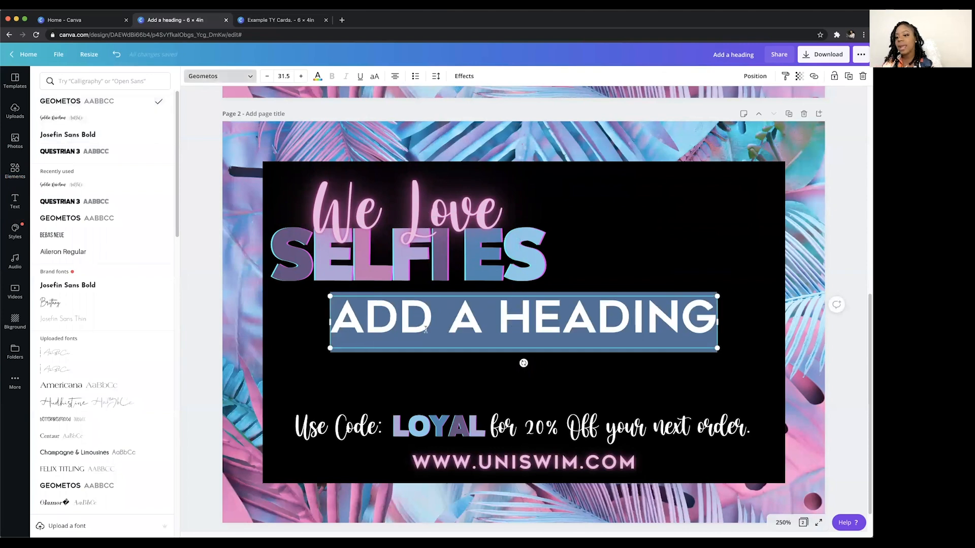
Enter "TAG US TO BE FEATURED" as the new heading's text
type("TAG")
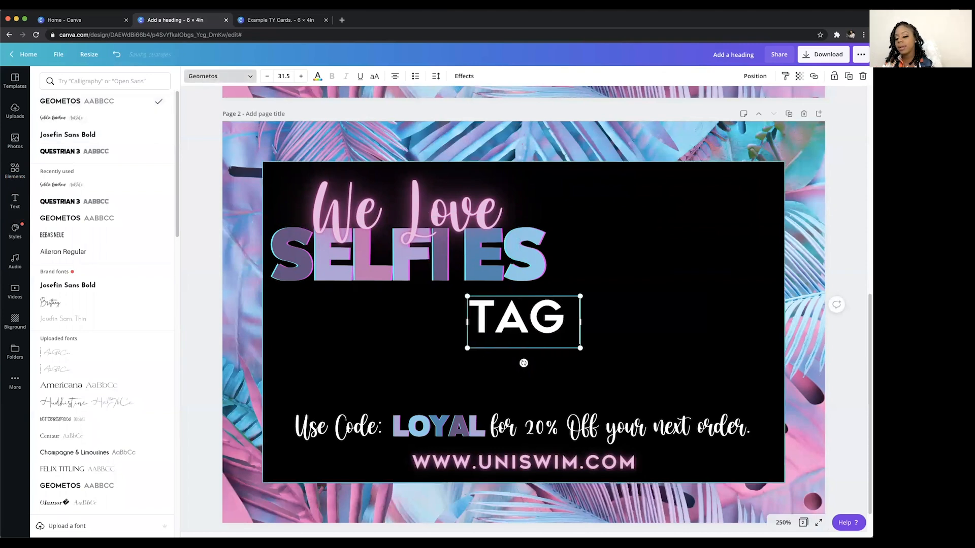
type(" US TO BE F")
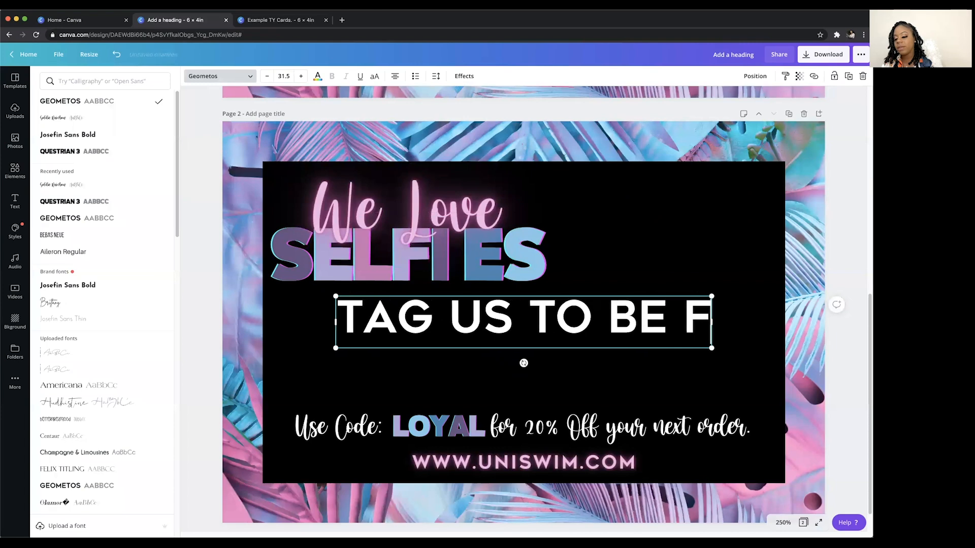
type("EAUTYRE")
key("BackSpace")
key("BackSpace")
key("BackSpace")
key("BackSpace")
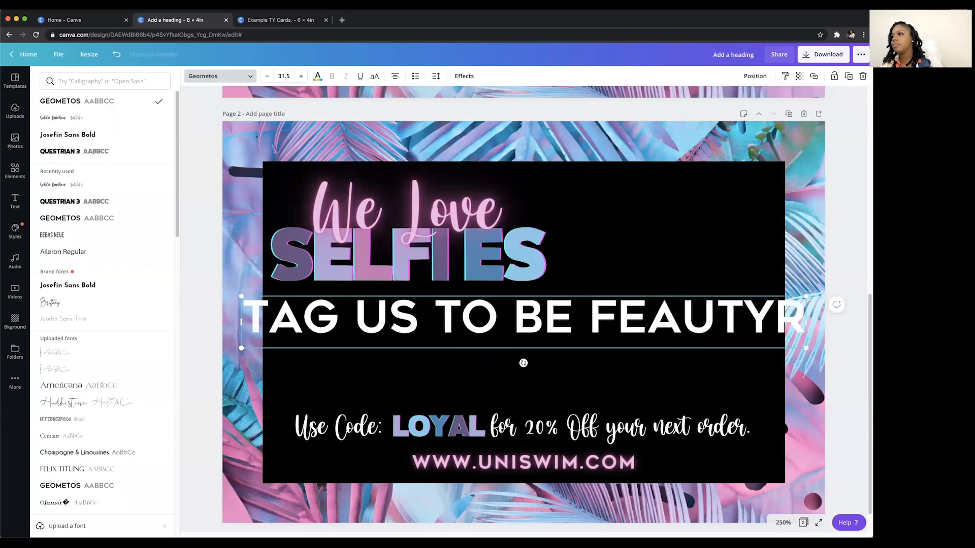
key("BackSpace")
type("TURED")
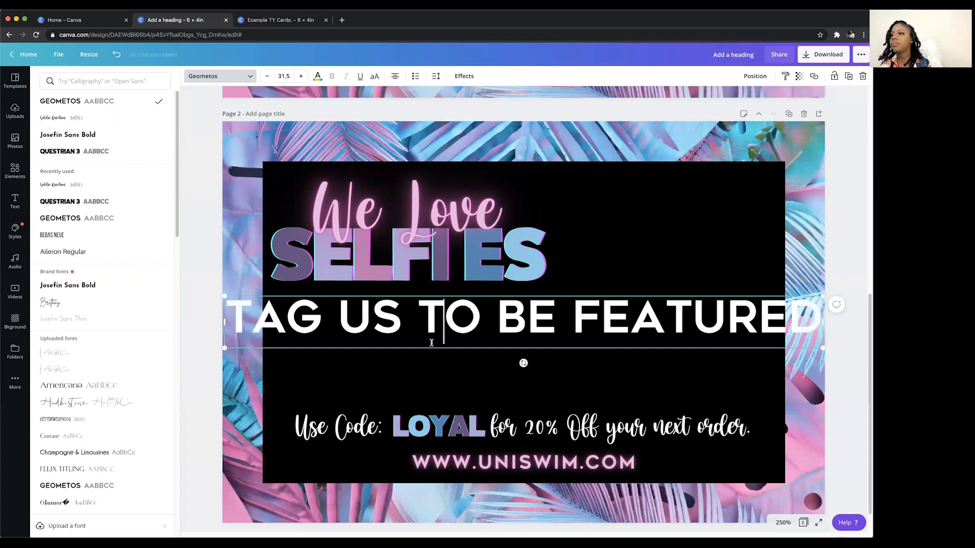
Look up the tagline's font size on the example card and set the "TAG US TO BE FEATURED" text to 18.4
triple_click(431, 342)
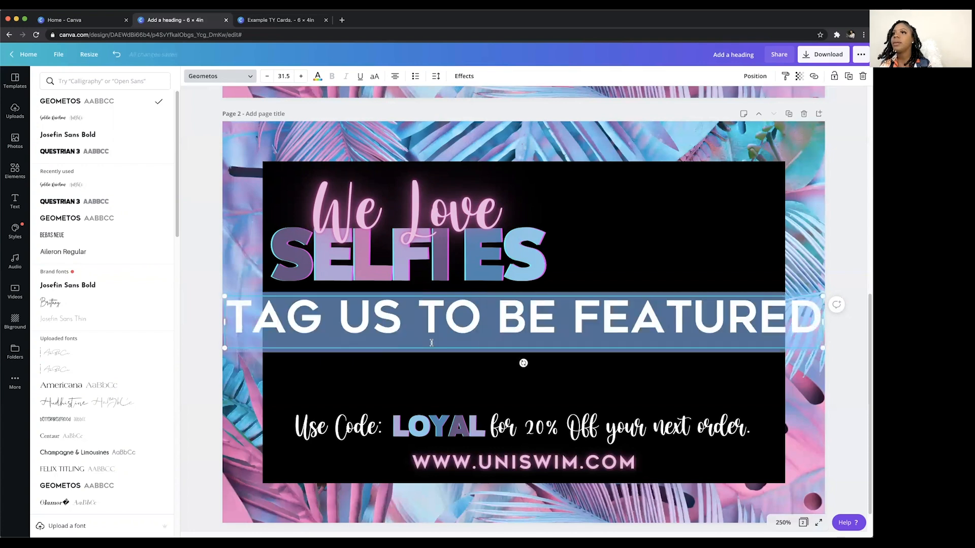
left_click(263, 23)
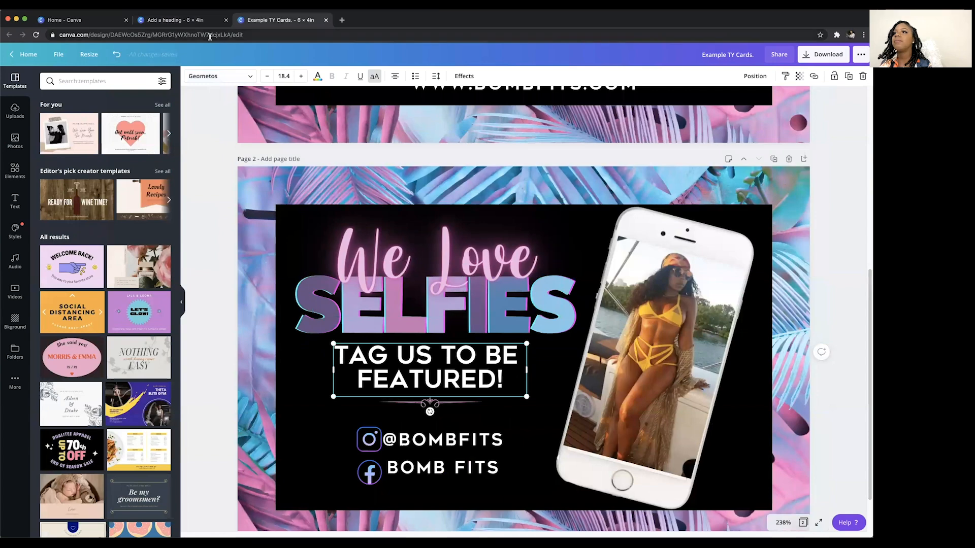
left_click(175, 20)
left_click(288, 75)
type("18.4")
key("Return")
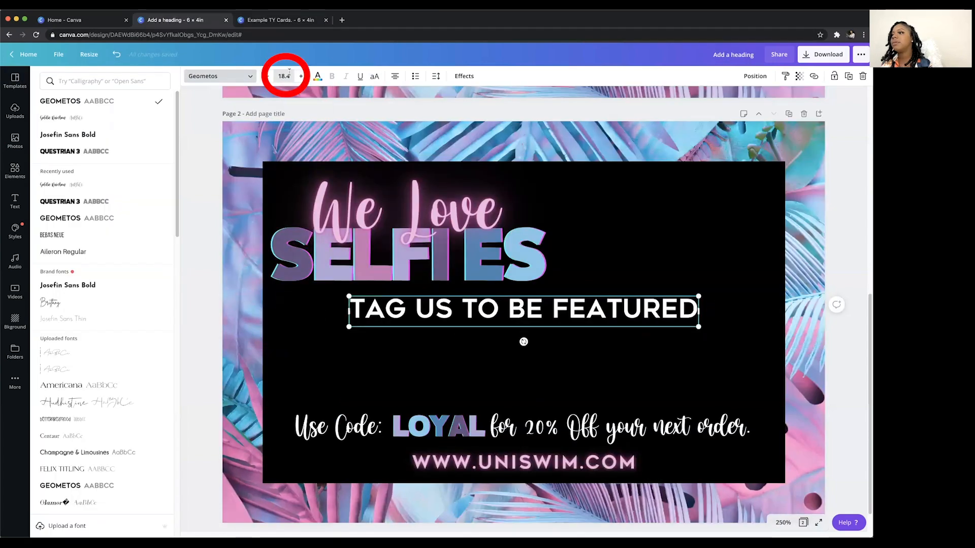
Match the grouped "We Love" and SELFIES text sizes to the example card, with SELFIES at 60.6
left_click(314, 234)
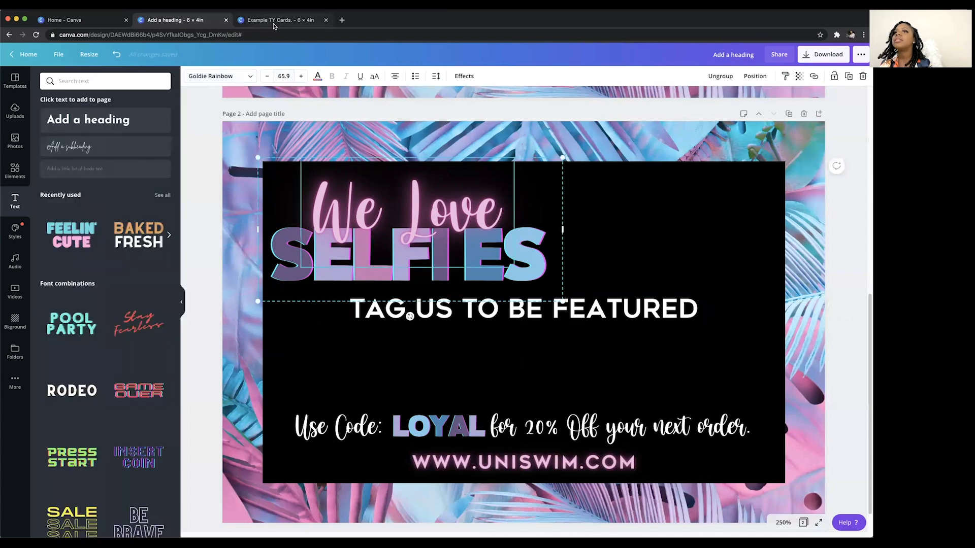
left_click(272, 21)
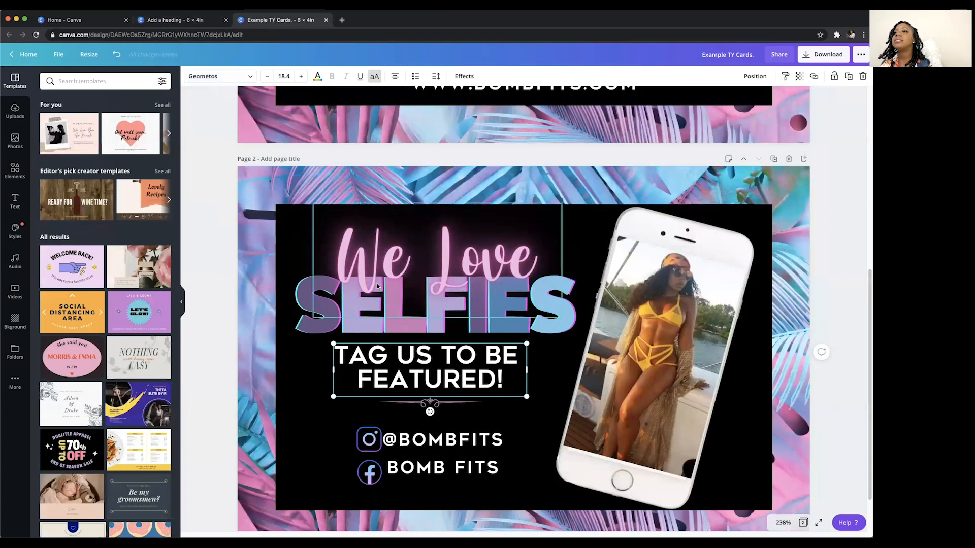
left_click(317, 315)
left_click(374, 244)
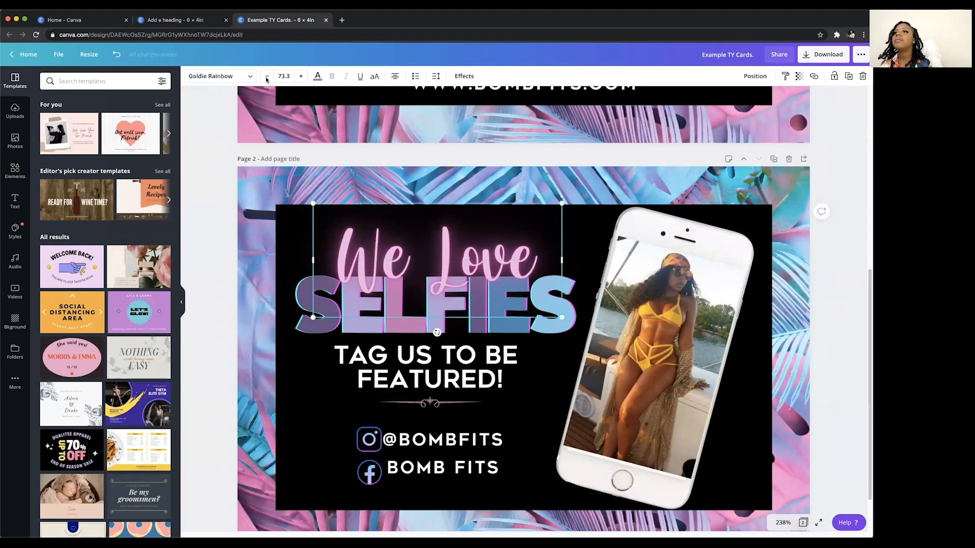
left_click(177, 19)
left_click(275, 273)
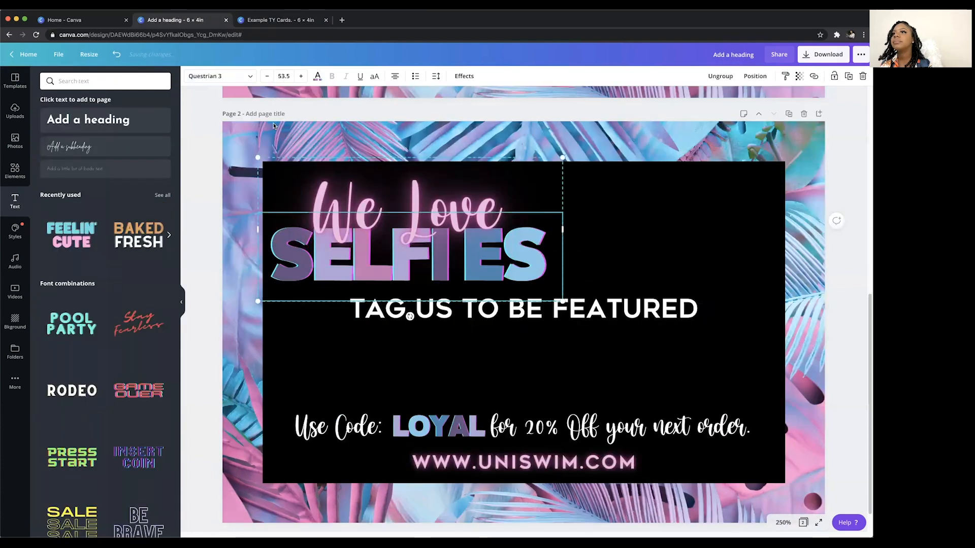
double_click(280, 75)
type("60.7")
key("Return")
left_click(648, 259)
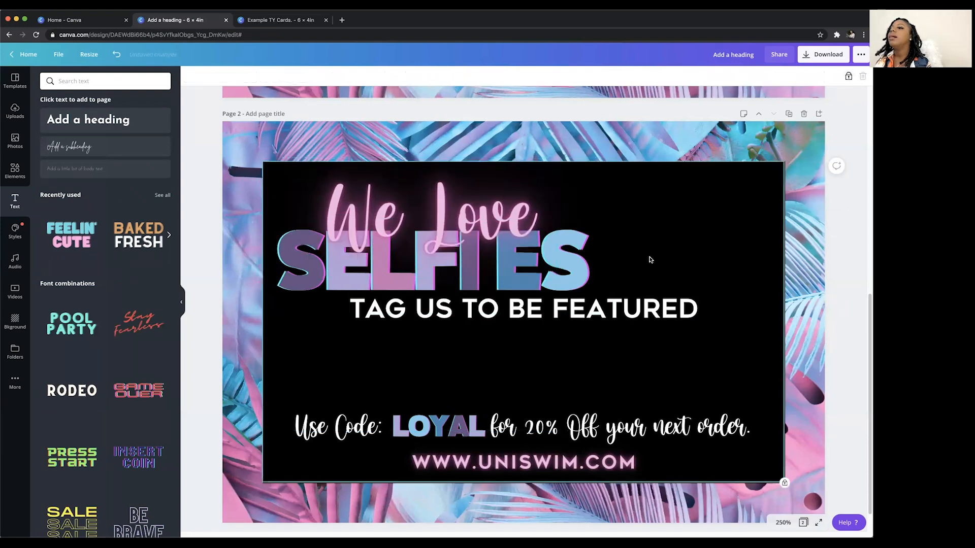
left_click(541, 249)
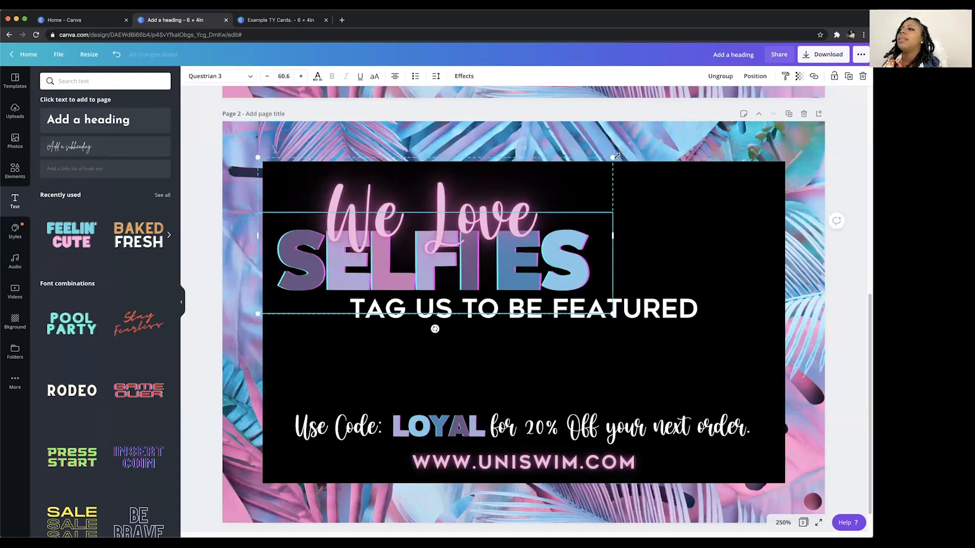
Check the "We Love" text's font and size on the example card, and return to the swimwear card
left_click(269, 21)
left_click(409, 243)
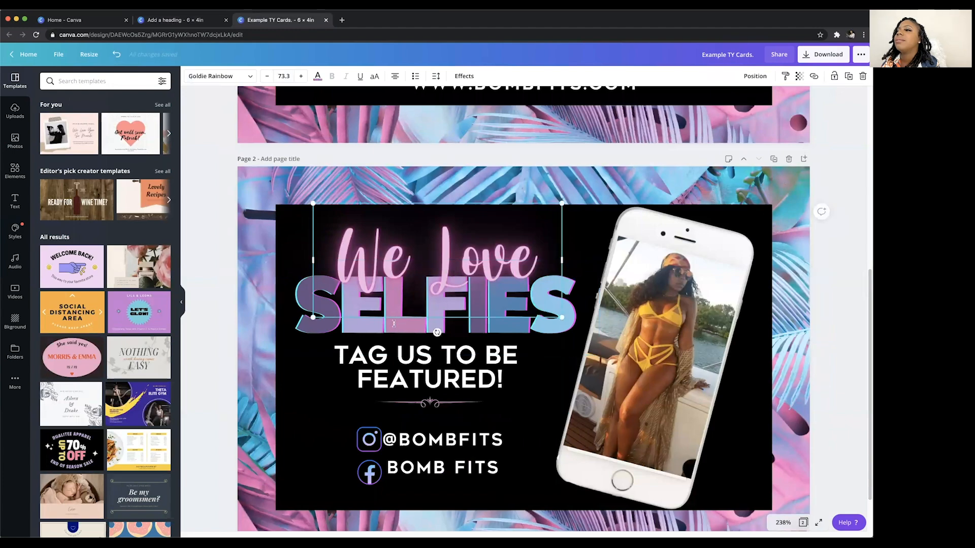
left_click(203, 22)
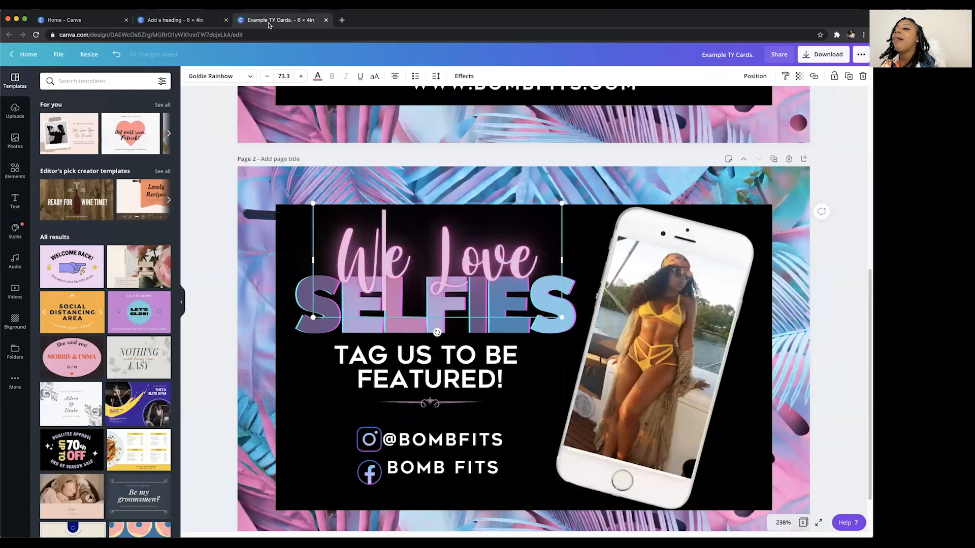
left_click(269, 23)
left_click(176, 21)
Wrap the "TAG US TO BE FEATURED" text onto two lines with a line height of 1.01 and centre it beneath SELFIES
left_click(678, 308)
left_click_drag(698, 310, 447, 284)
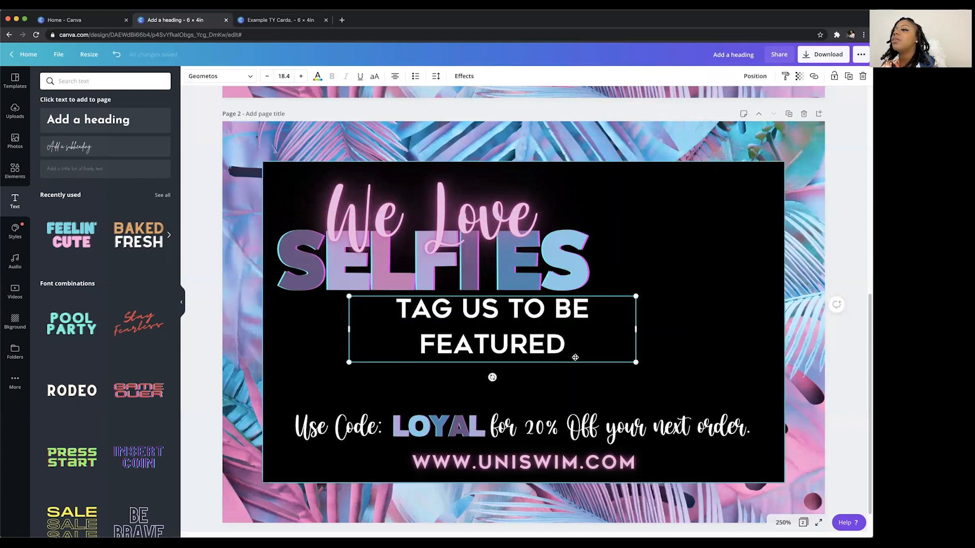
left_click_drag(572, 354, 400, 304)
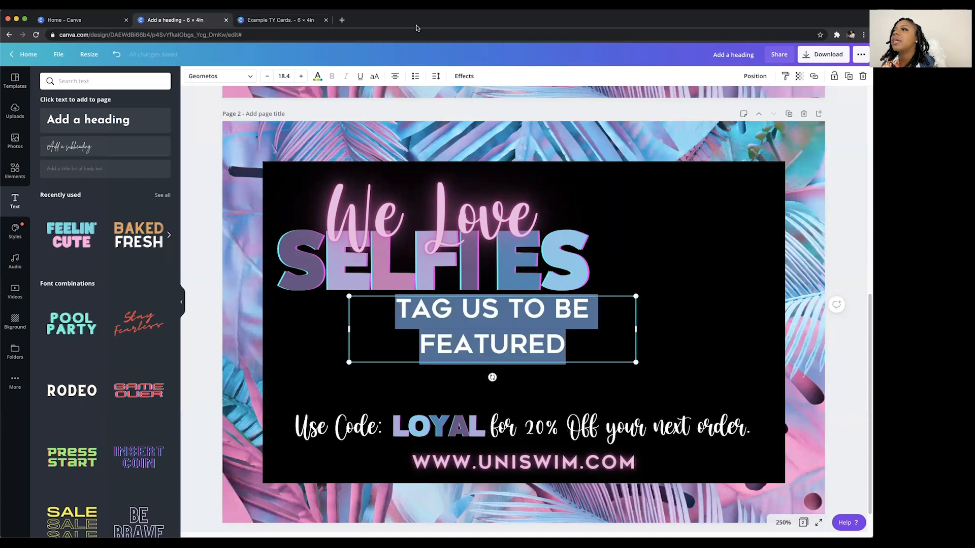
left_click(437, 76)
left_click_drag(504, 126, 494, 125)
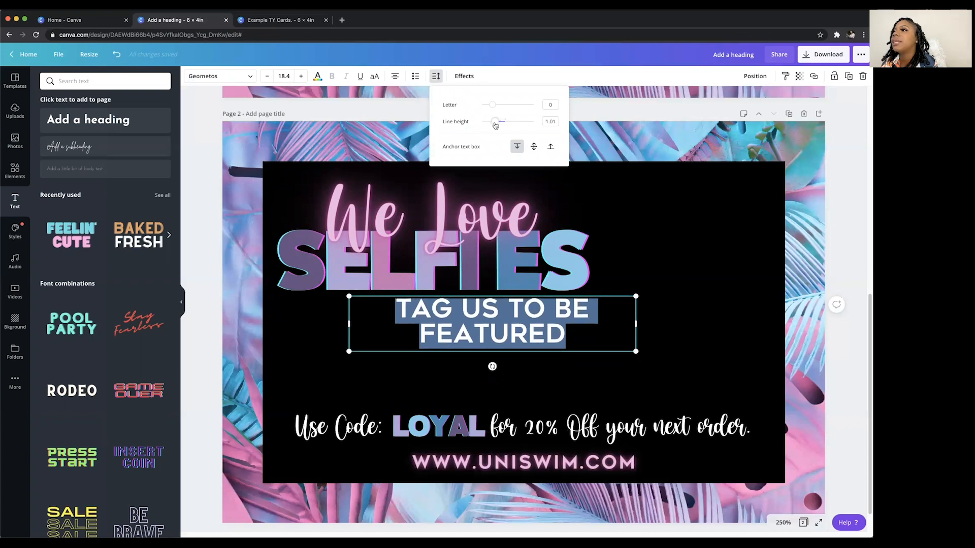
left_click_drag(602, 292, 545, 291)
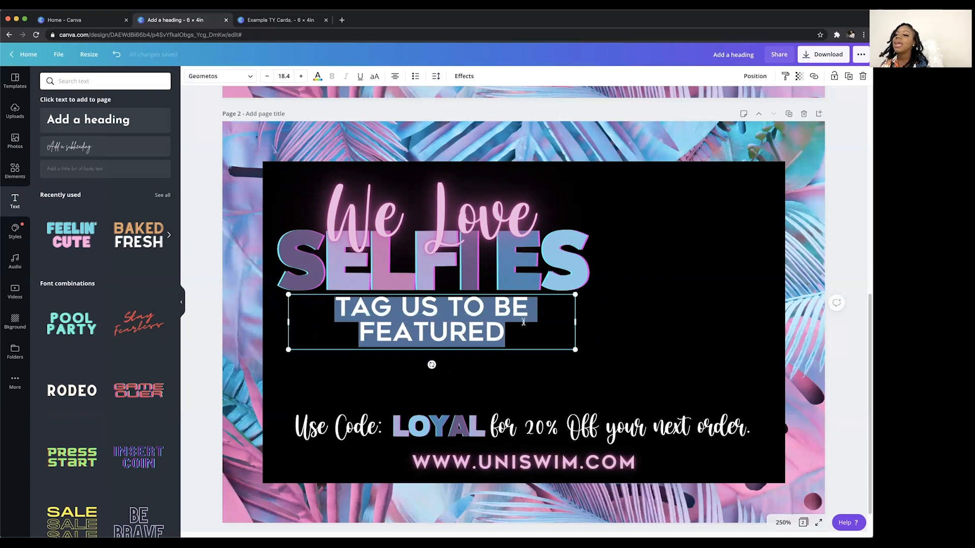
Search the elements for instagram and place the blue-purple outlined Instagram icon, scaled down, below the tagline
left_click(10, 171)
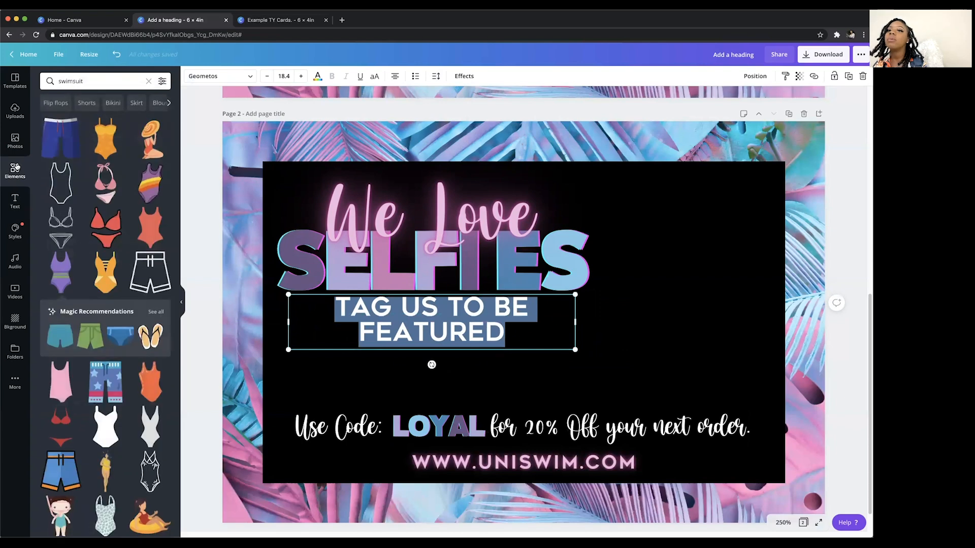
left_click(147, 82)
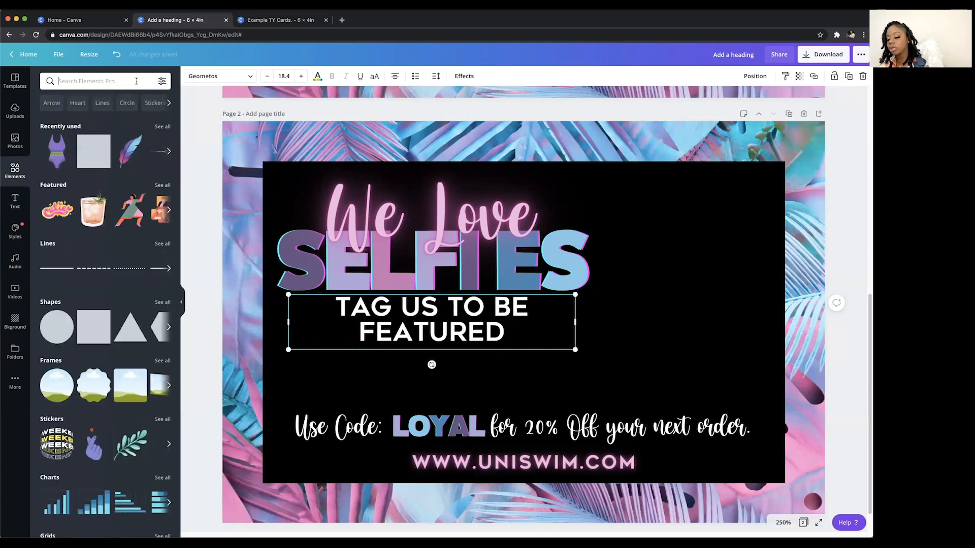
type("instagra")
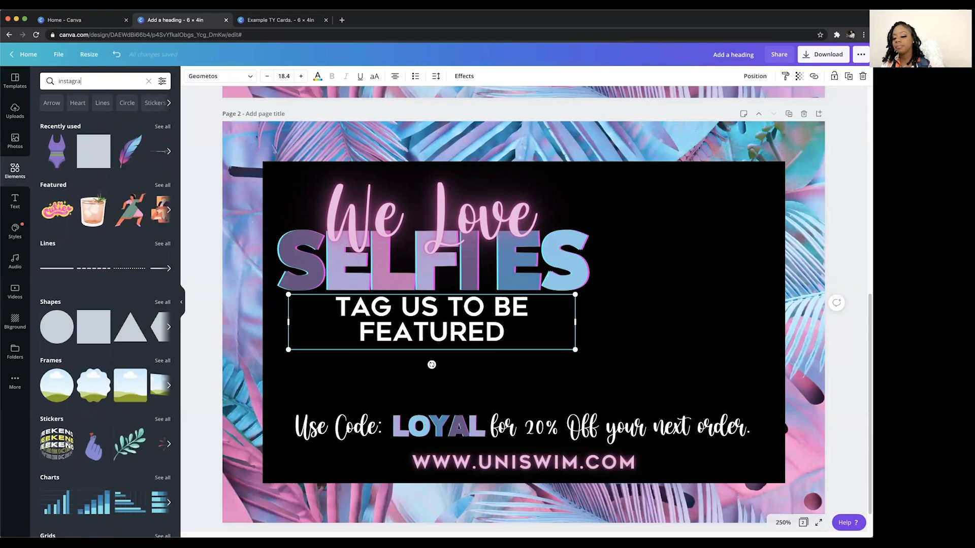
type("m")
key("Return")
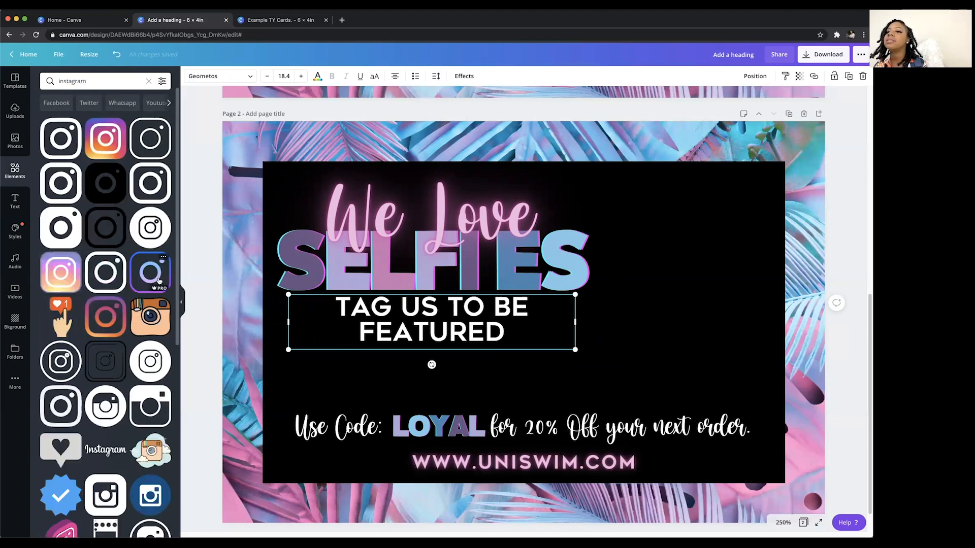
left_click(159, 281)
left_click_drag(603, 240, 320, 391)
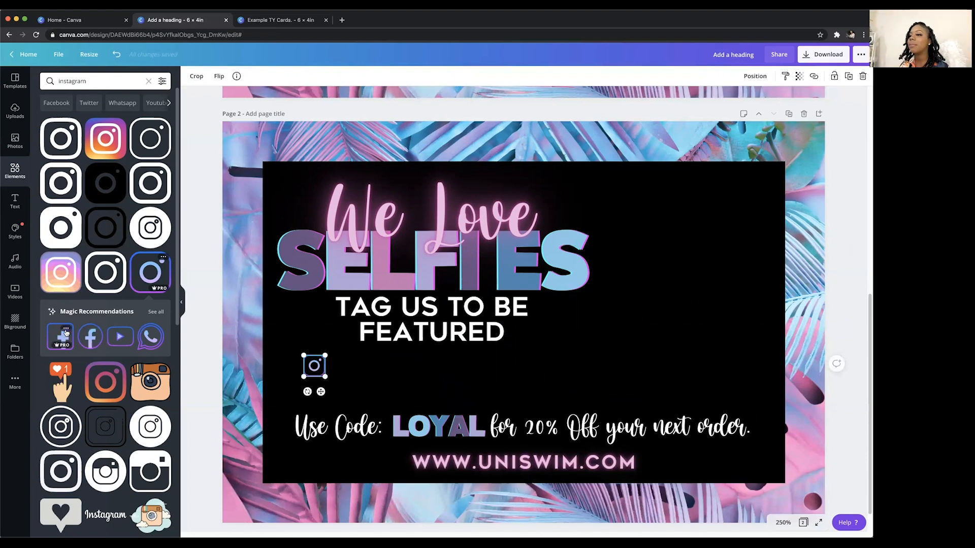
Add the matching square Facebook icon, size it like the Instagram icon and place it directly below that icon
left_click(66, 333)
left_click_drag(602, 243, 464, 382)
left_click_drag(342, 380, 344, 365)
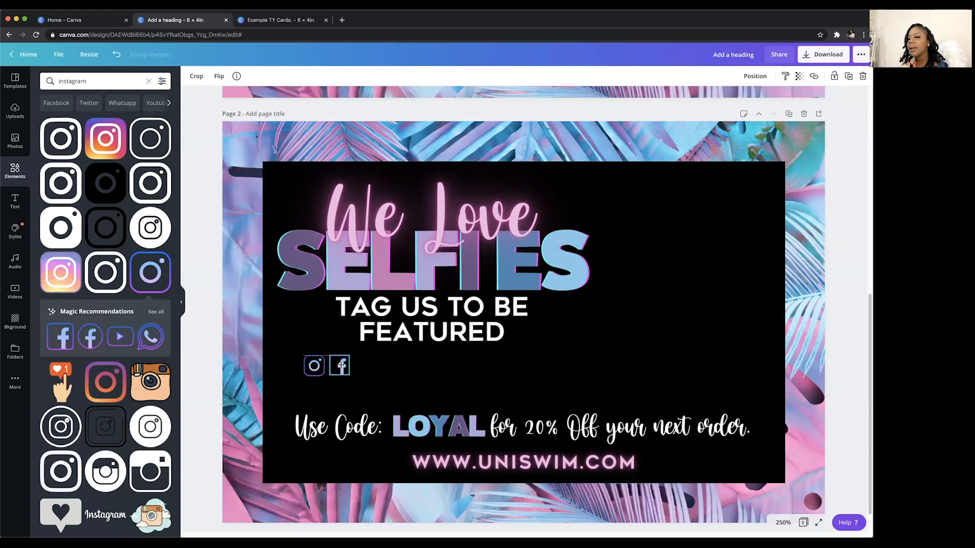
left_click_drag(348, 375, 349, 375)
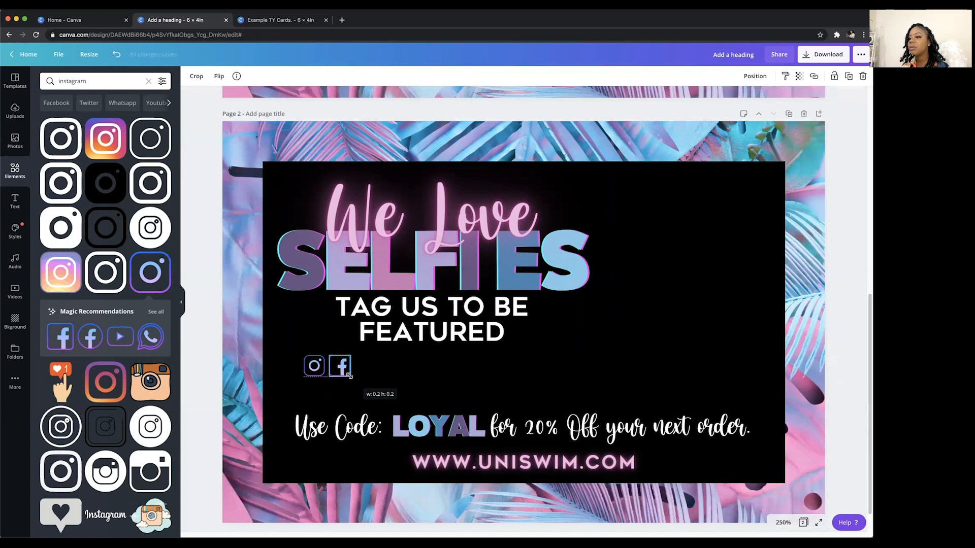
left_click(677, 388)
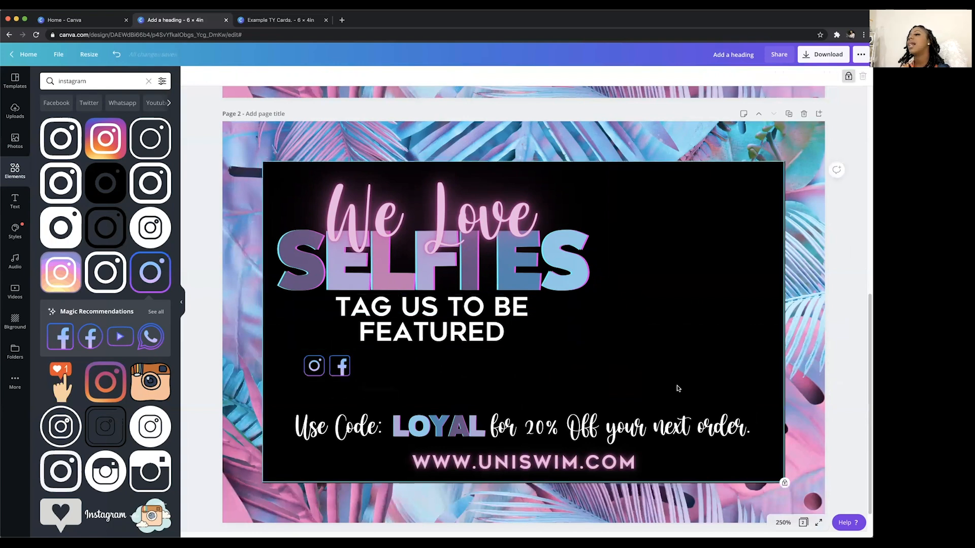
left_click_drag(343, 371, 317, 398)
Check the font and size of the Instagram handle on the example card, and return to the swimwear card
left_click(282, 19)
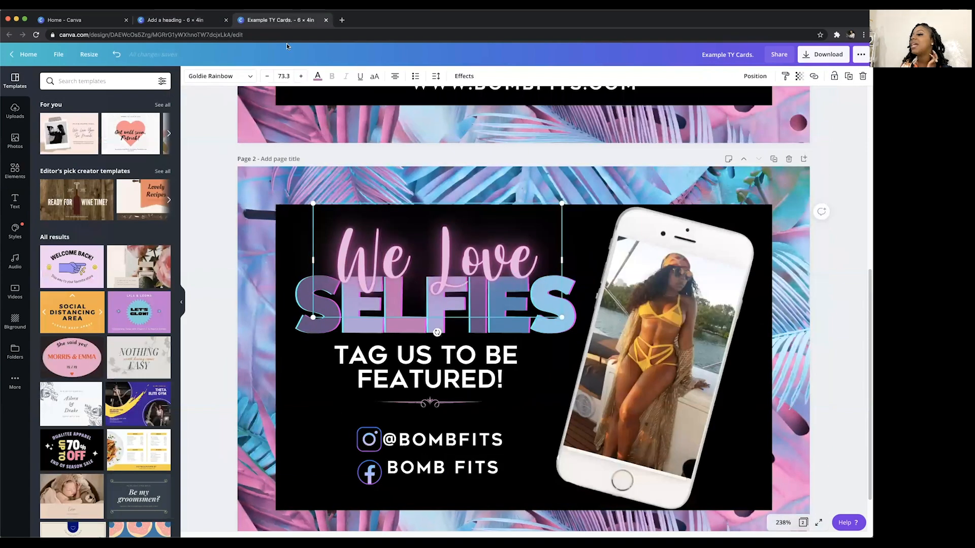
left_click(434, 440)
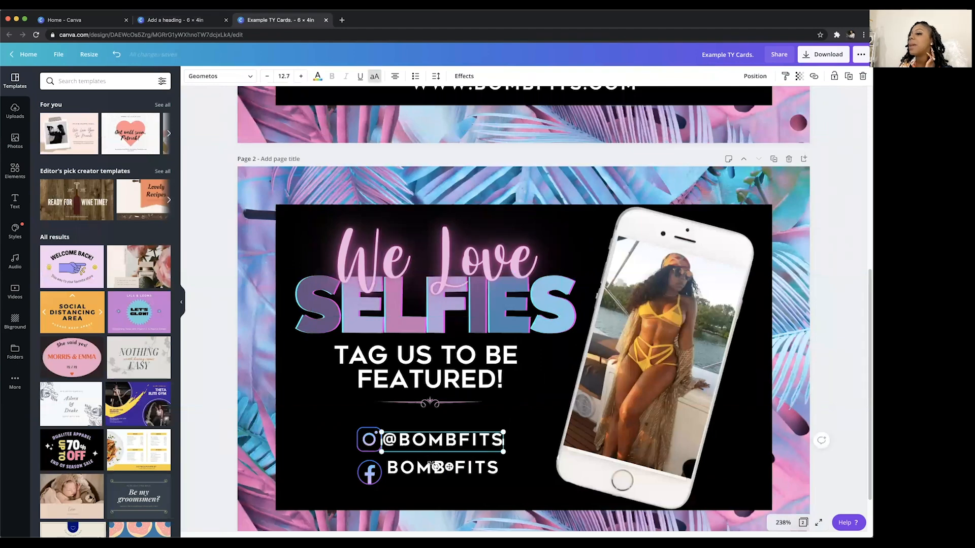
left_click(184, 22)
left_click(427, 321)
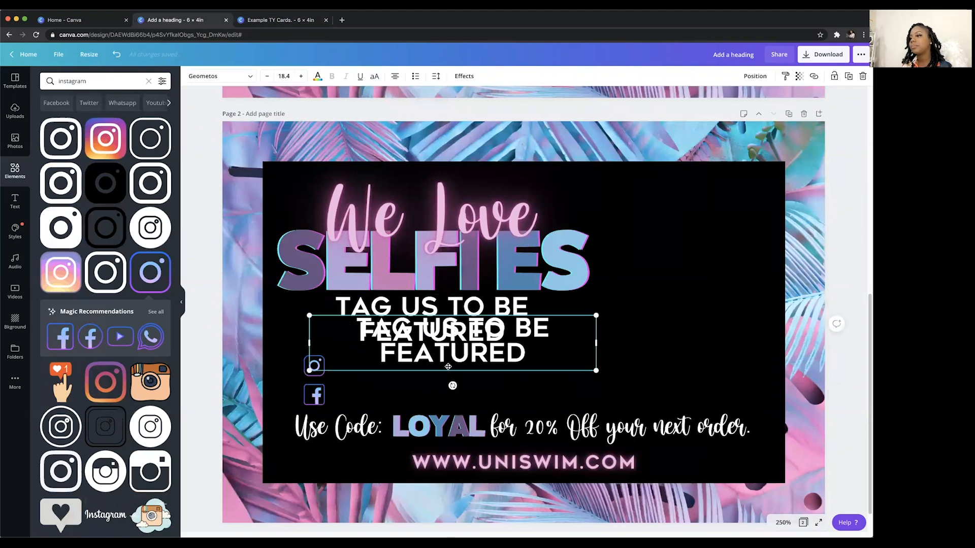
left_click_drag(448, 367, 447, 369)
triple_click(447, 366)
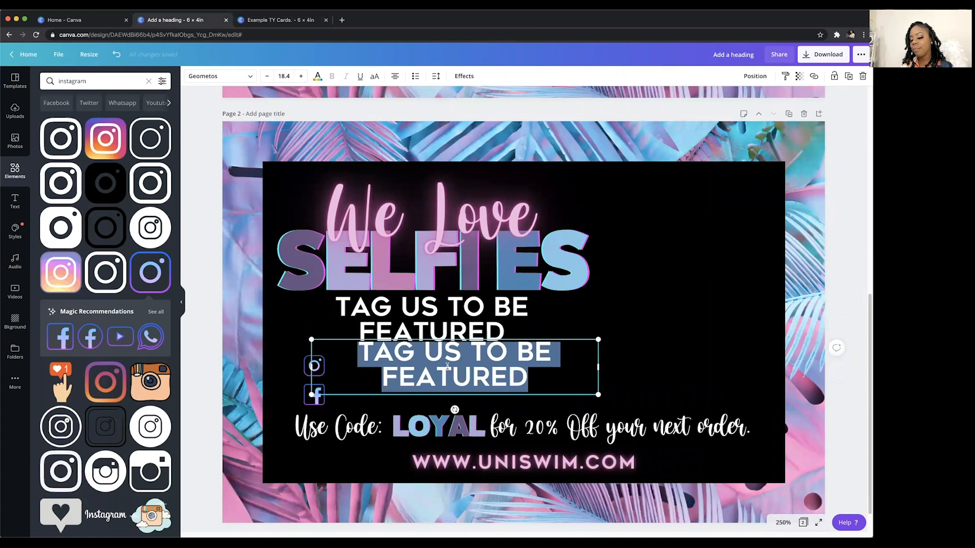
type("@UNISWIM")
left_click_drag(599, 338, 418, 357)
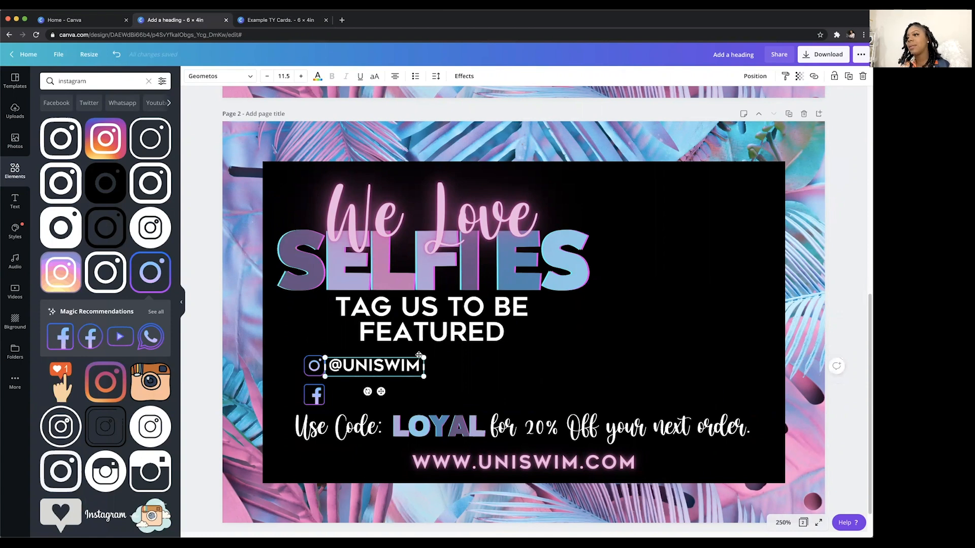
left_click(454, 360)
left_click(399, 366)
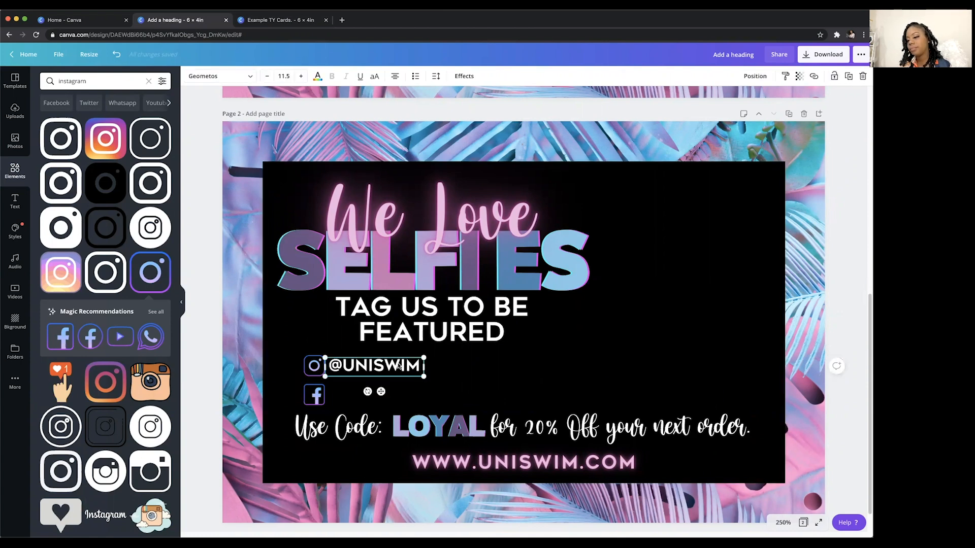
key("super+d")
left_click_drag(401, 397, 380, 405)
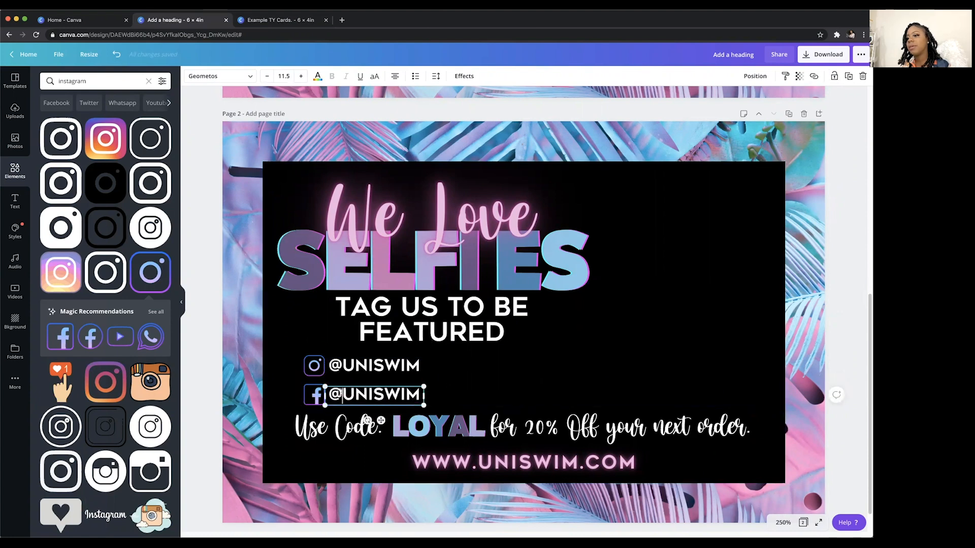
key("BackSpace")
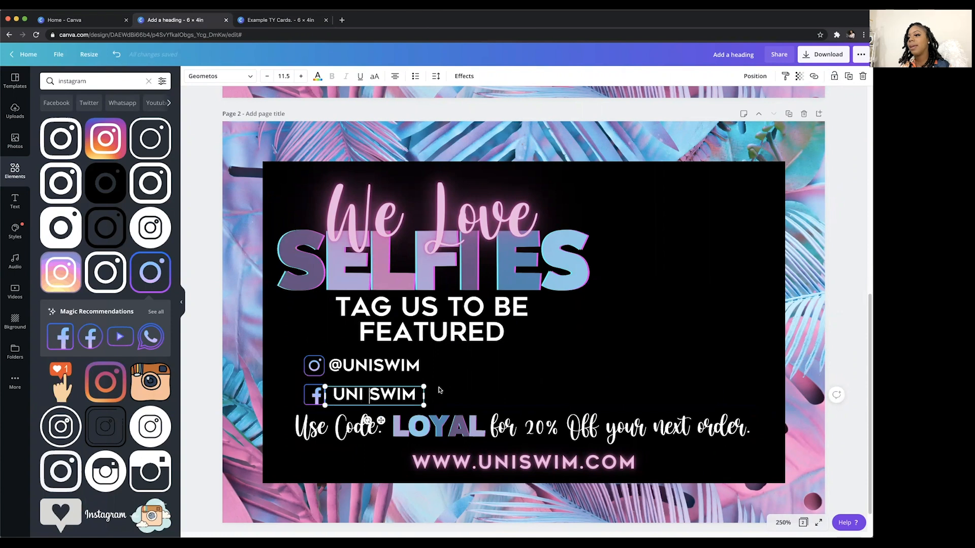
left_click(434, 391)
left_click_drag(382, 398, 378, 397)
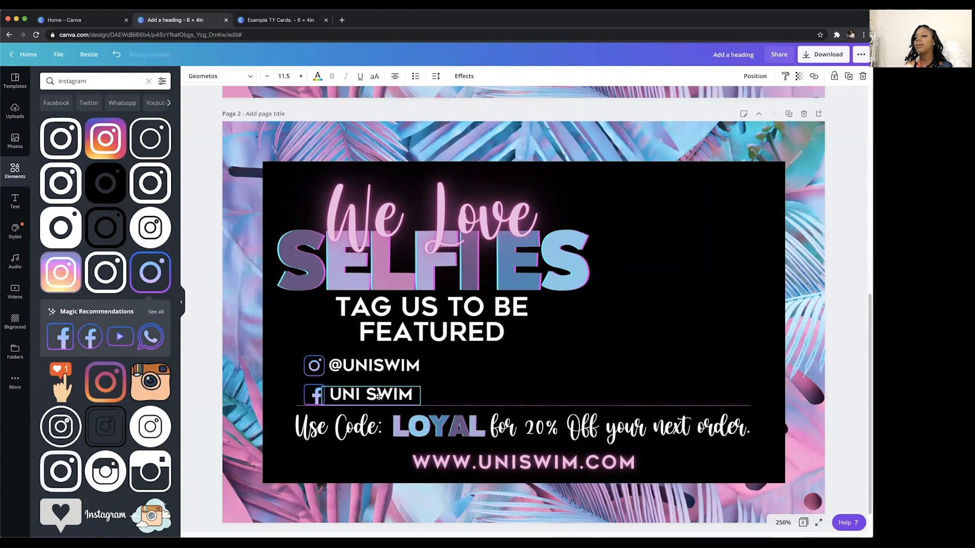
left_click(448, 387)
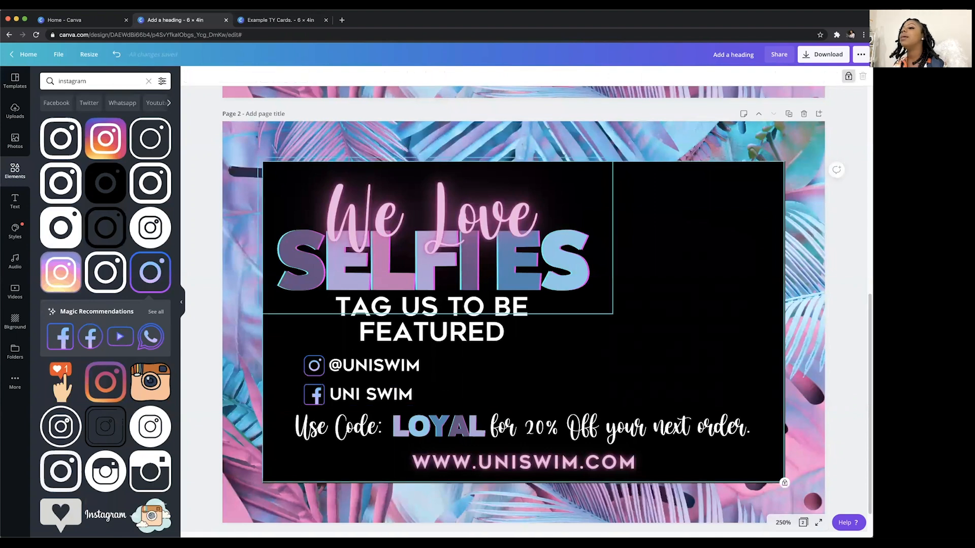
left_click_drag(384, 395, 385, 398)
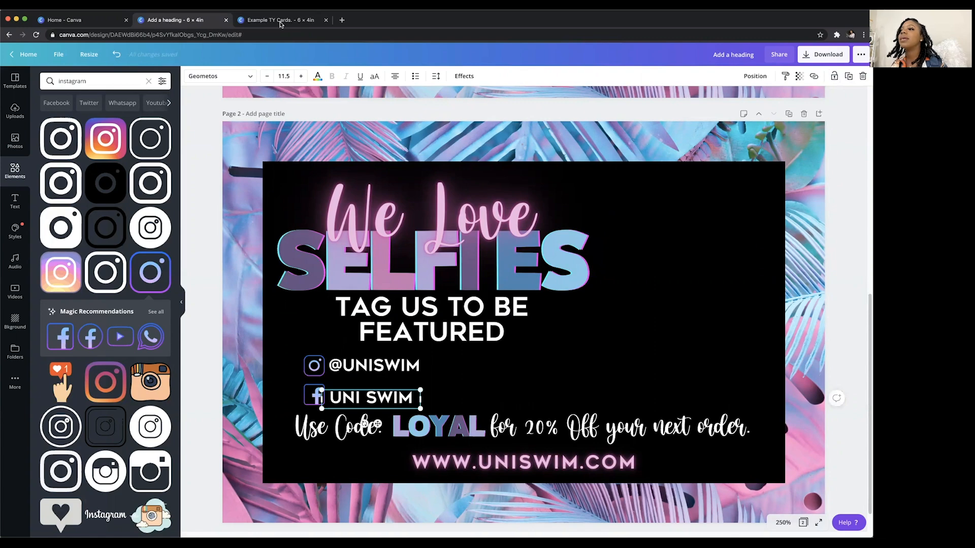
Check the divider on the example card, search the elements for line and add the thin divider with a central flourish
left_click(280, 22)
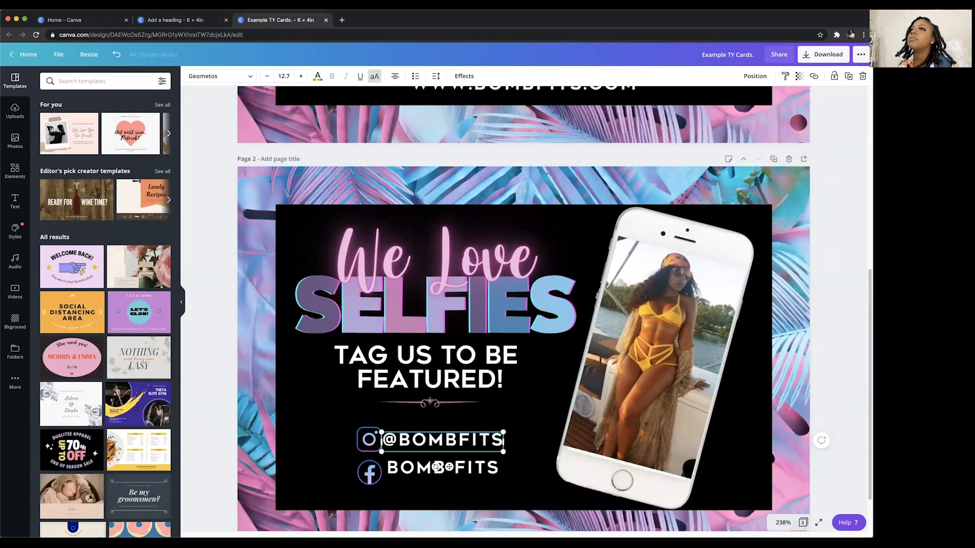
left_click(173, 19)
left_click(102, 81)
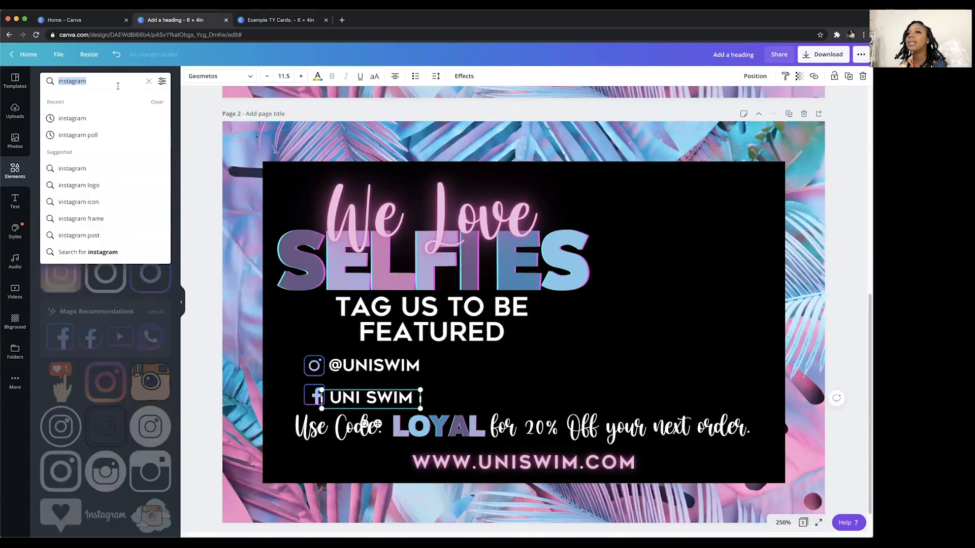
type("line")
key("Return")
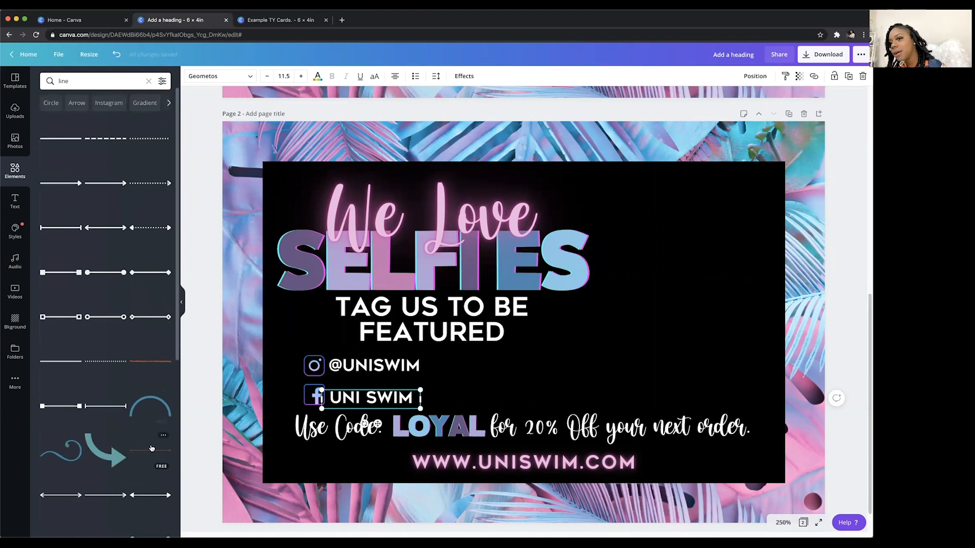
scroll(168, 386, "down", 6)
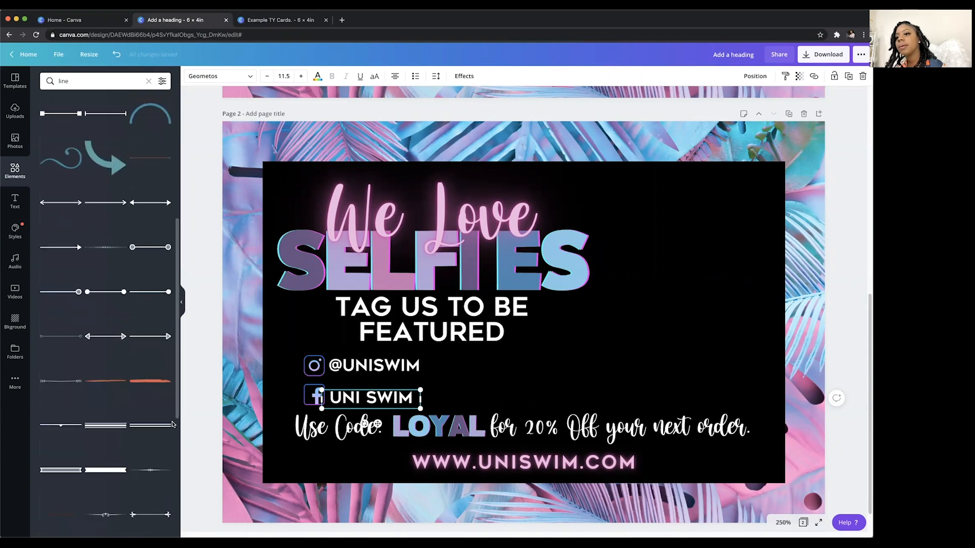
scroll(112, 432, "down", 2)
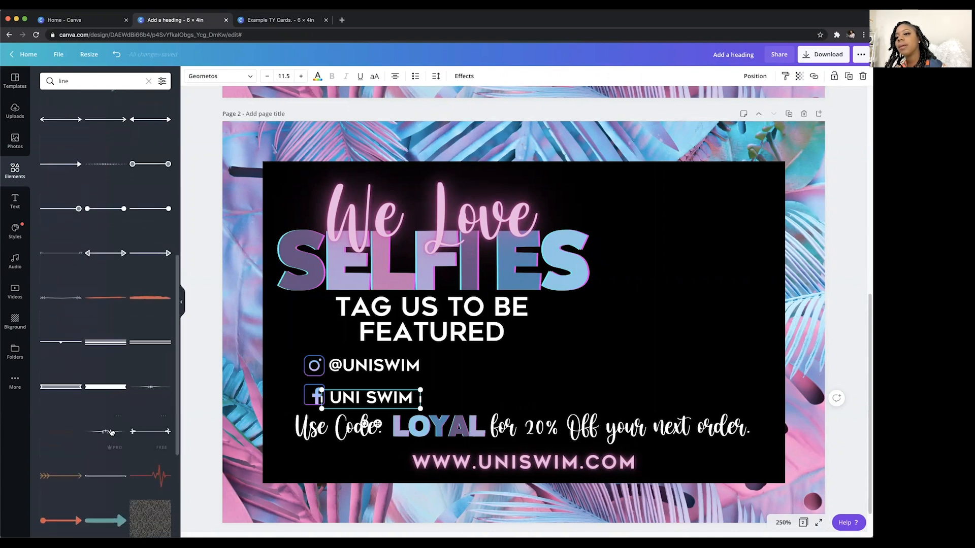
left_click(116, 428)
Recolour the flourish divider with the pink photo colour and move it to the upper-left edge of the black rectangle
left_click_drag(577, 329, 576, 371)
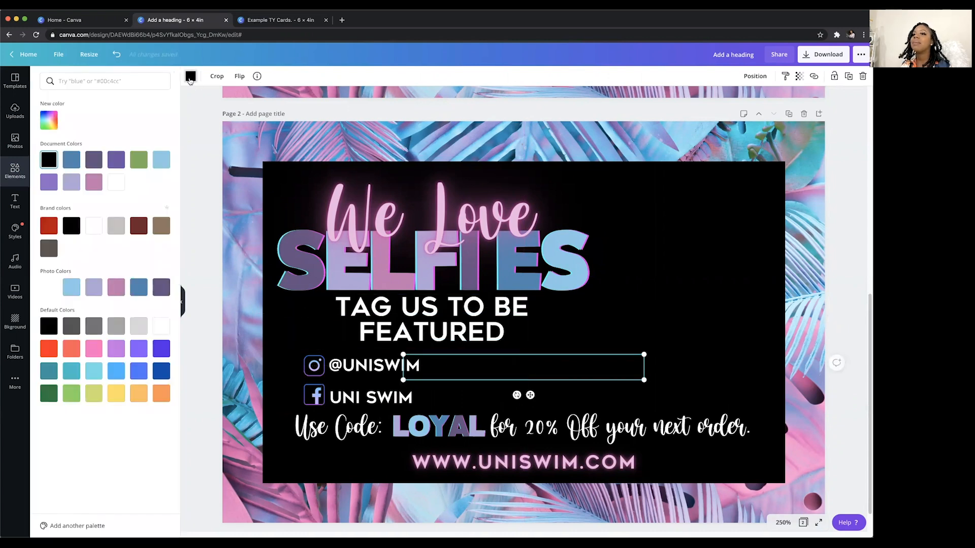
left_click(191, 76)
left_click(116, 290)
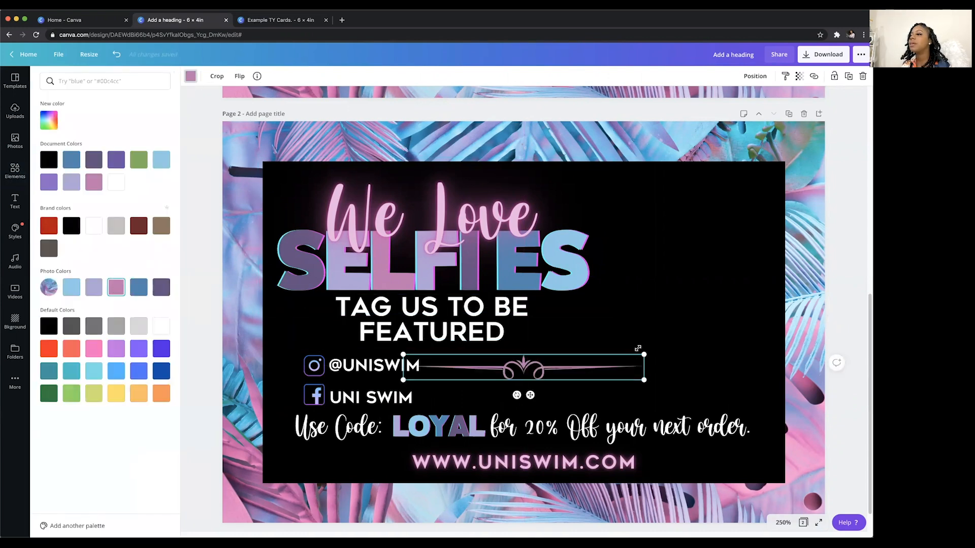
left_click_drag(577, 370, 405, 171)
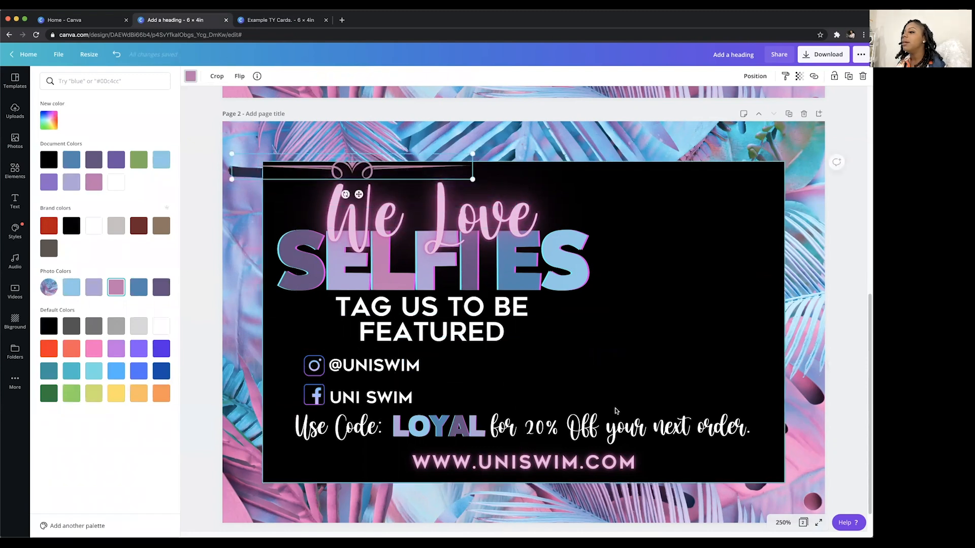
Delete the "Use Code: LOYAL for 20% Off your next order." line and the website address from page 2
left_click(619, 435)
key("BackSpace")
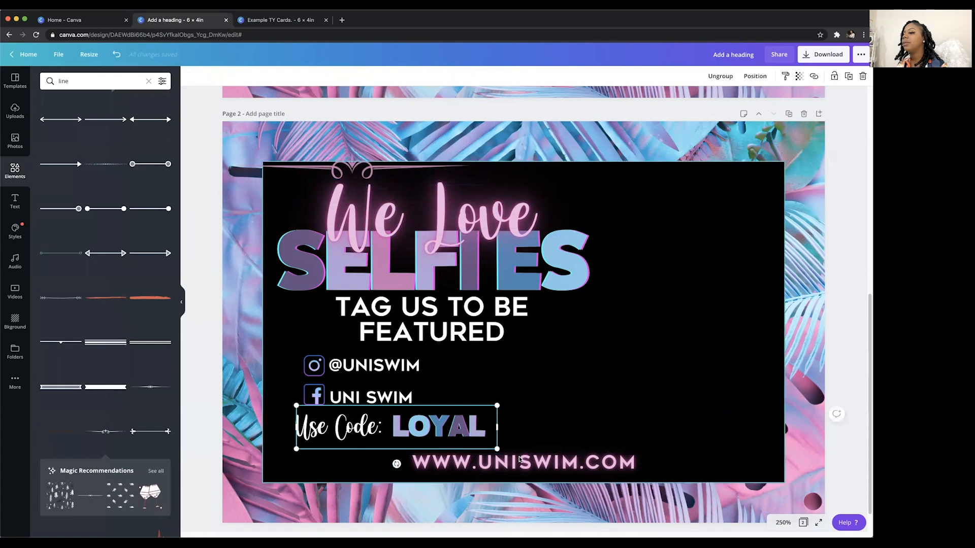
left_click(476, 434)
key("BackSpace")
left_click(505, 456)
key("BackSpace")
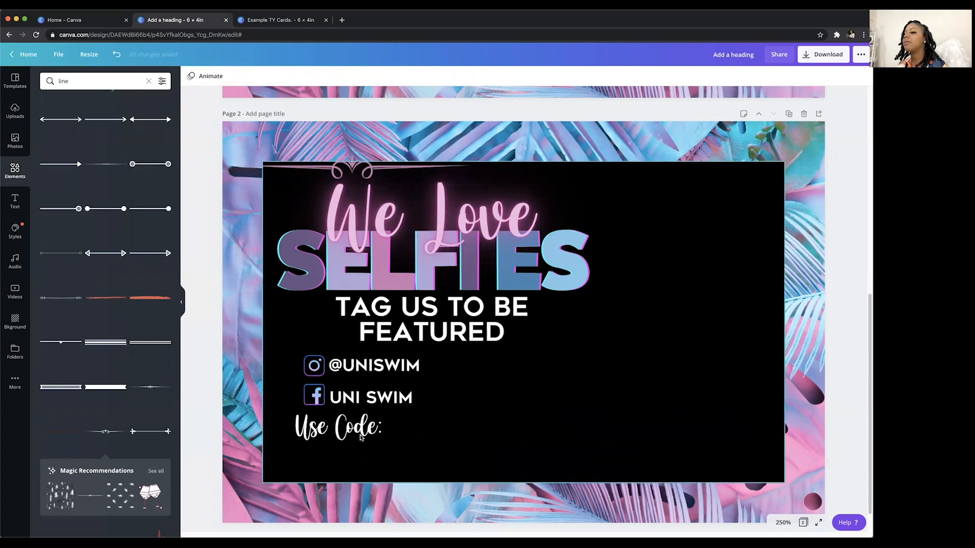
left_click(366, 434)
key("BackSpace")
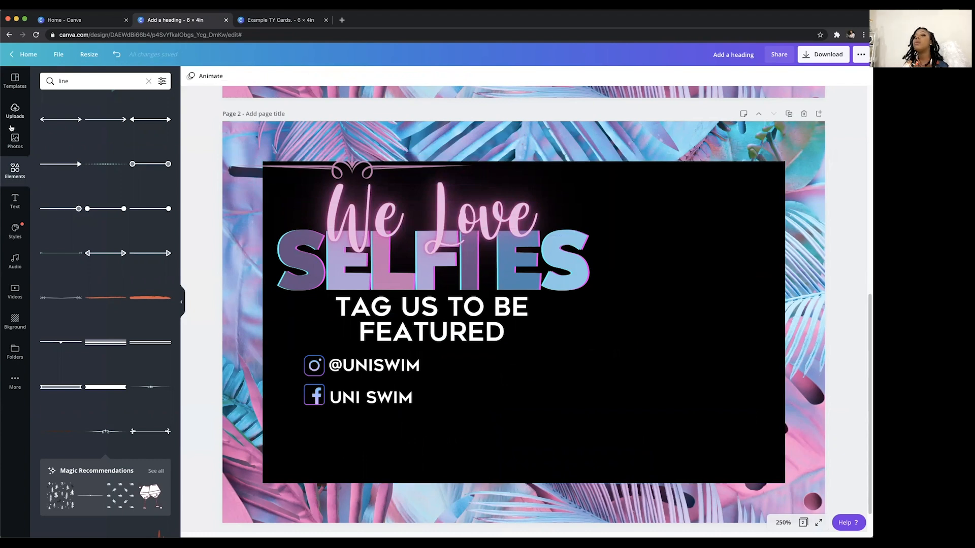
Search the elements library for phone
double_click(71, 81)
type("p")
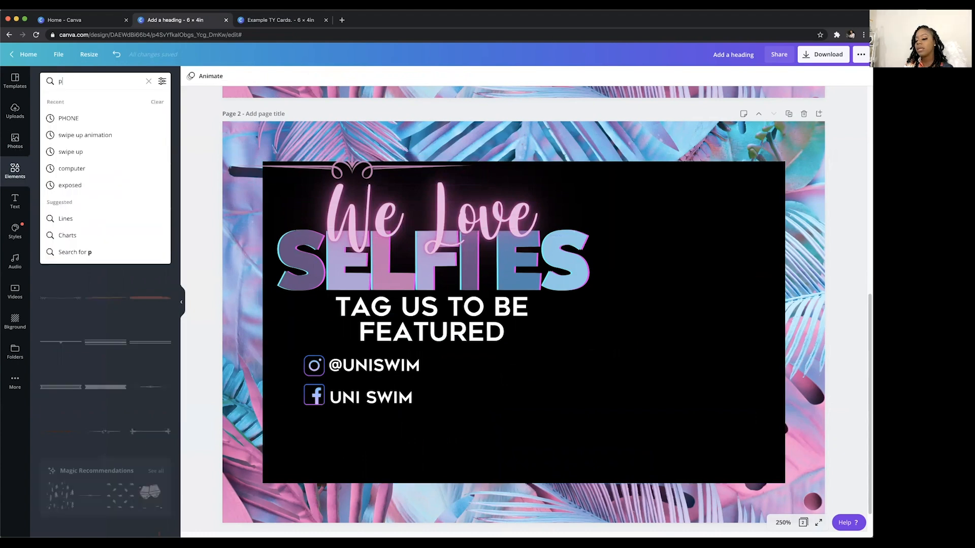
type("hone")
key("Return")
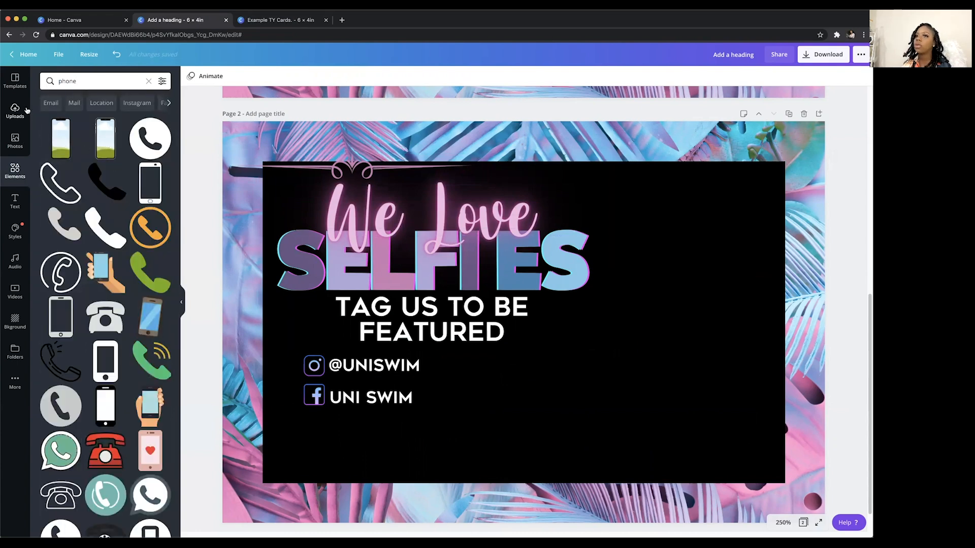
Add the uploaded white phone image beside the "We Love Selfies" heading and remove its background
left_click(26, 110)
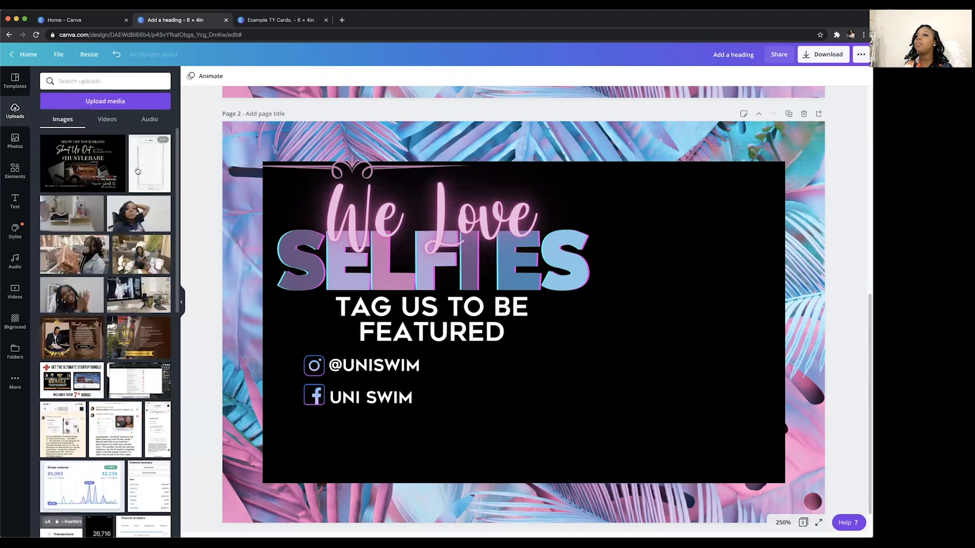
left_click(137, 171)
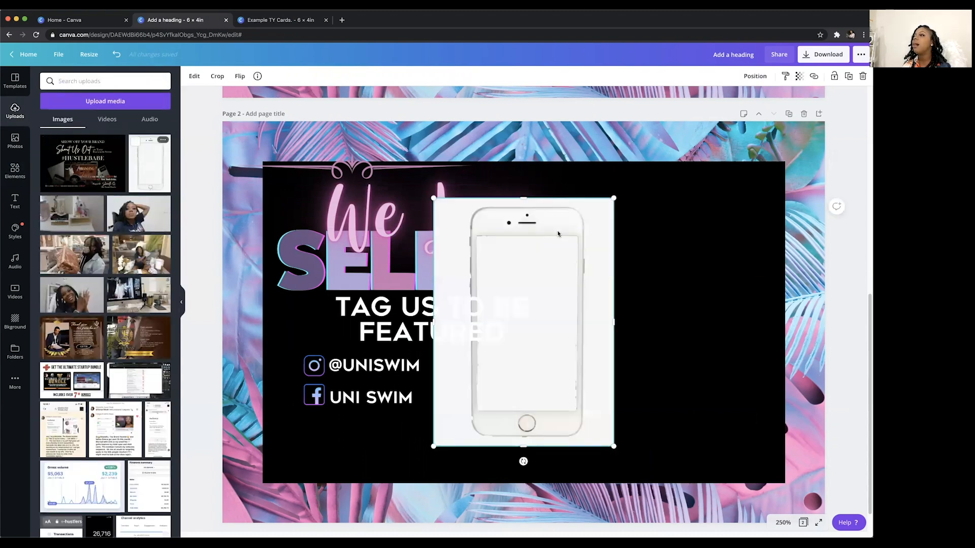
left_click_drag(620, 234, 708, 226)
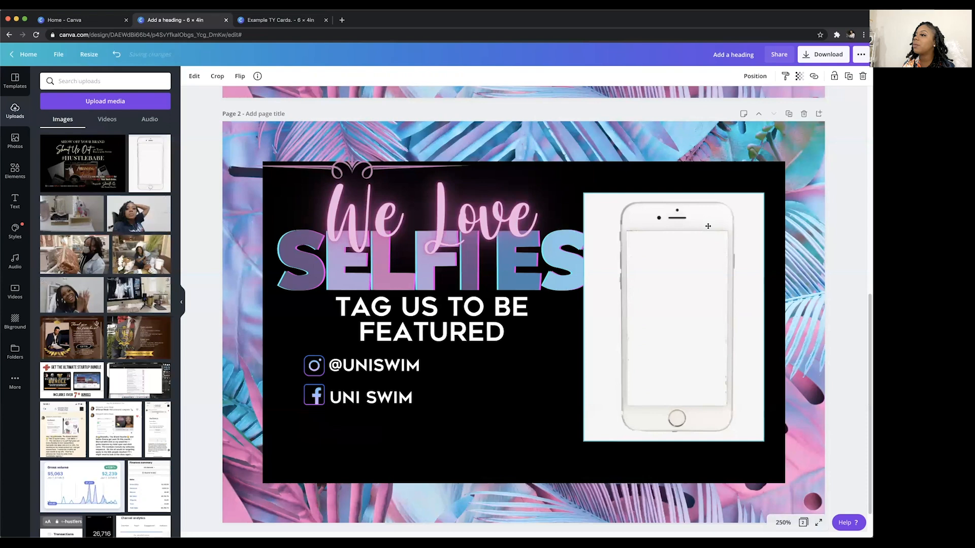
left_click(690, 285)
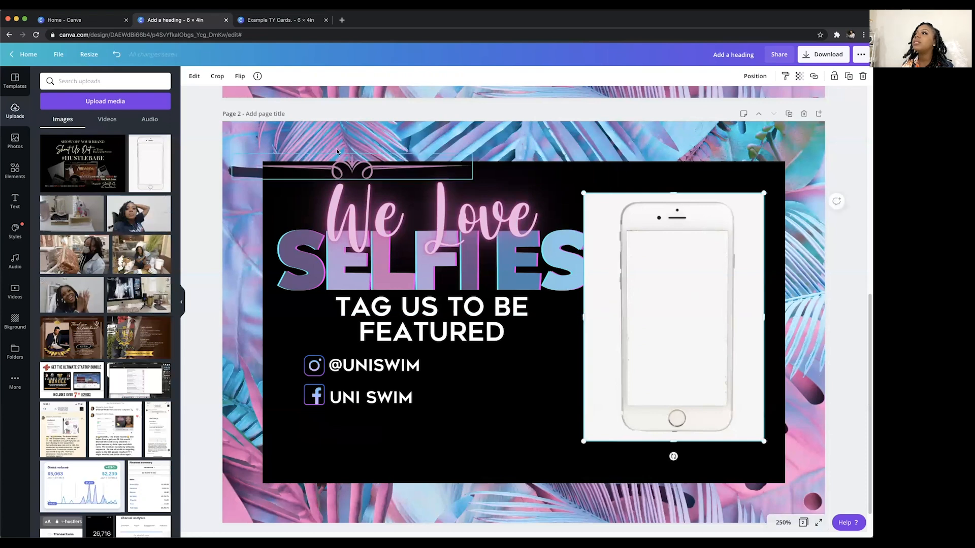
left_click(195, 76)
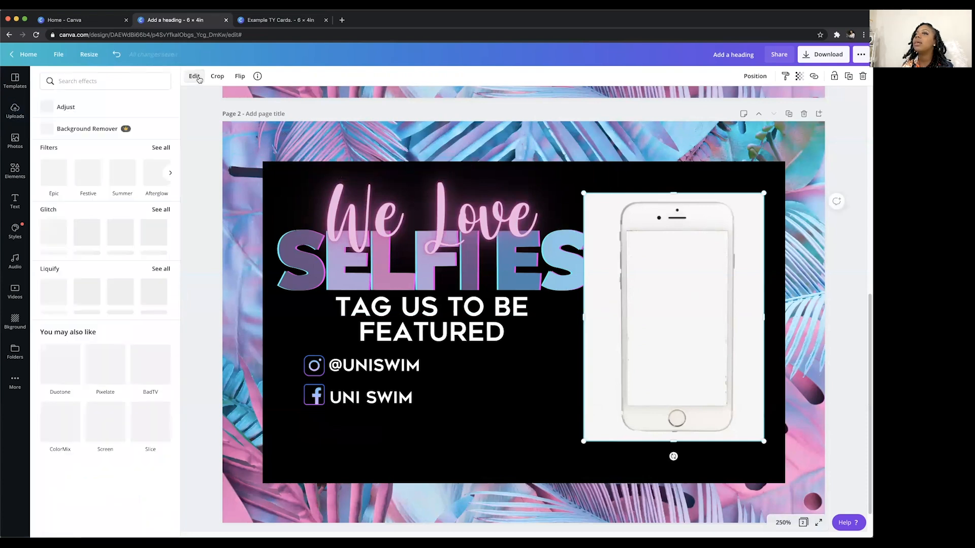
left_click(74, 130)
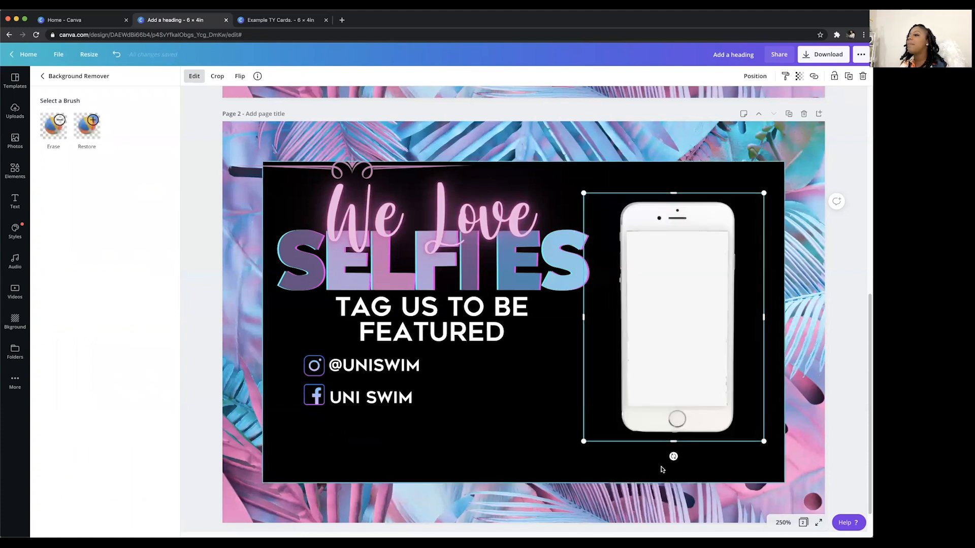
Tilt the phone clockwise and enlarge it to nearly the full height of the black rectangle, at its right end
left_click_drag(674, 457, 638, 467)
left_click_drag(730, 460, 759, 504)
left_click_drag(614, 173, 585, 149)
left_click_drag(703, 239, 694, 231)
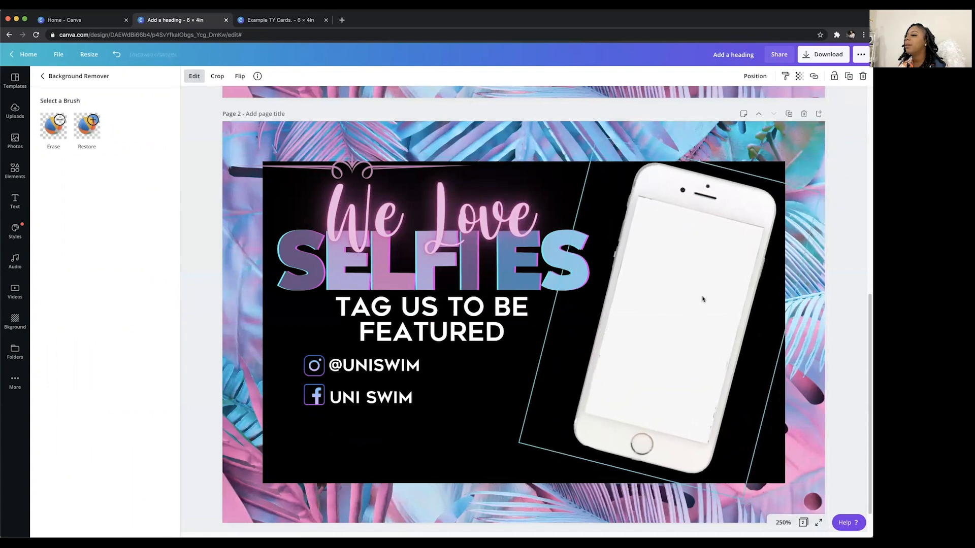
left_click_drag(746, 501, 749, 504)
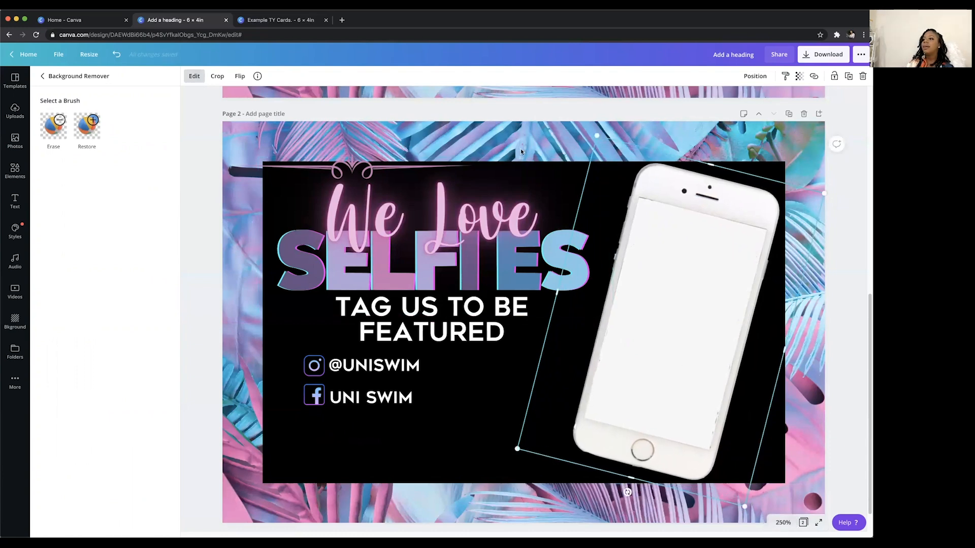
Move the Instagram and Facebook icons with their handles together, lower and further right beneath the tagline
left_click(502, 314)
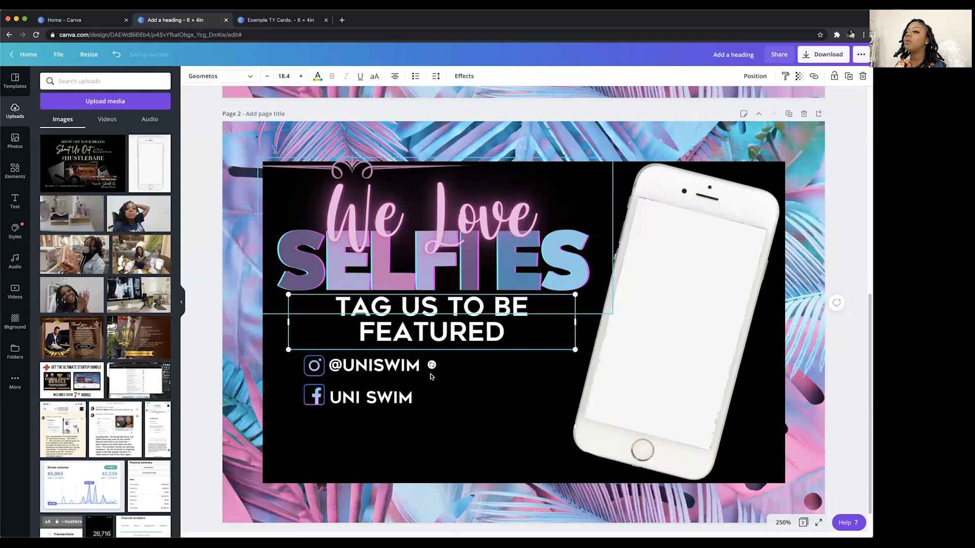
left_click(449, 374)
left_click_drag(447, 356, 379, 443)
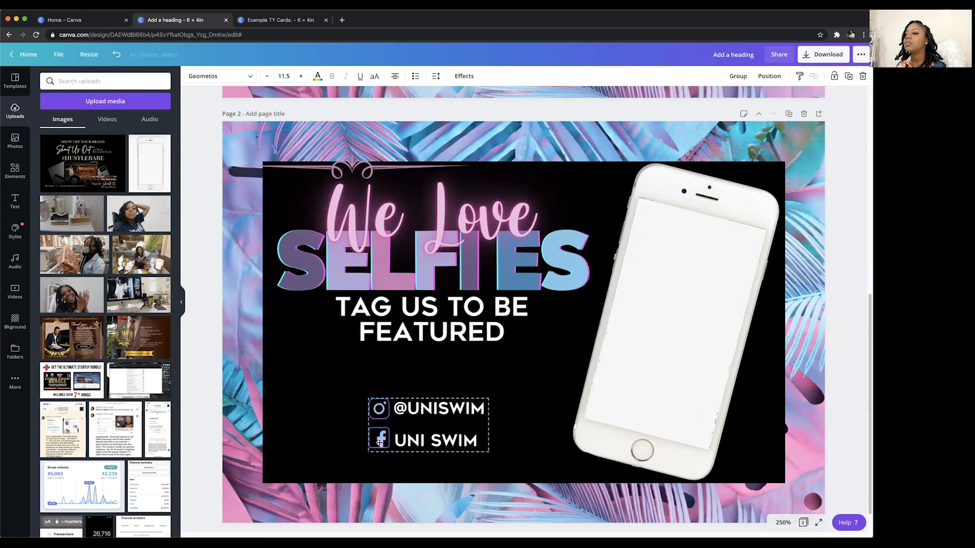
Shrink the "We Love Selfies" heading, shift it slightly right and nudge the tagline beneath it into line
left_click(435, 310)
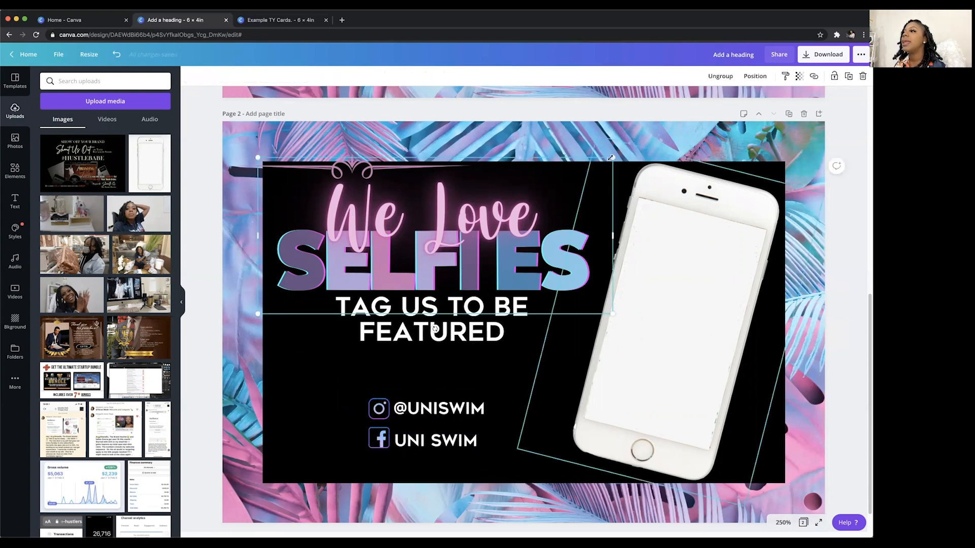
left_click_drag(612, 157, 579, 173)
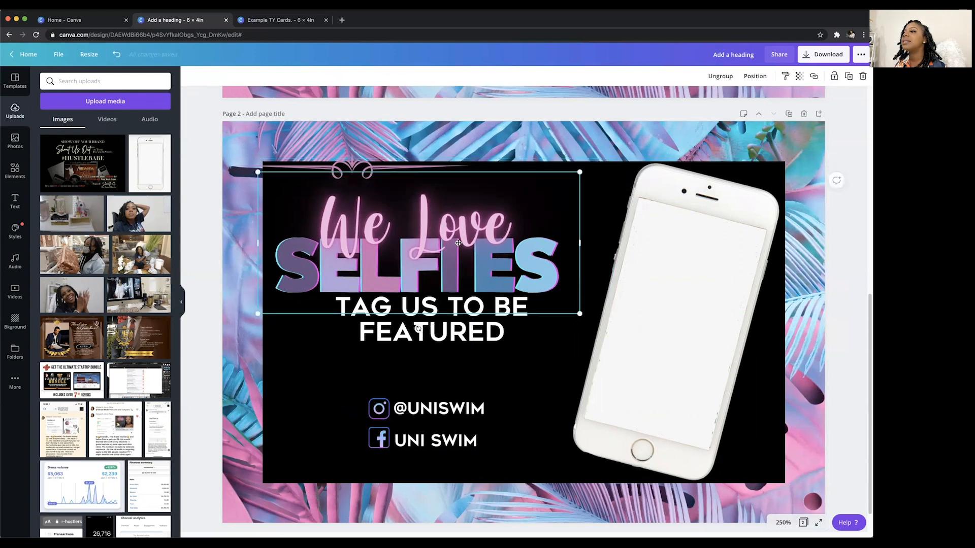
left_click_drag(458, 242, 474, 240)
left_click(472, 343)
left_click_drag(459, 311, 463, 318)
Move the pink flourish divider between the tagline and the social handles and narrow it to about the tagline's width
left_click_drag(365, 172, 451, 375)
left_click_drag(531, 364, 487, 369)
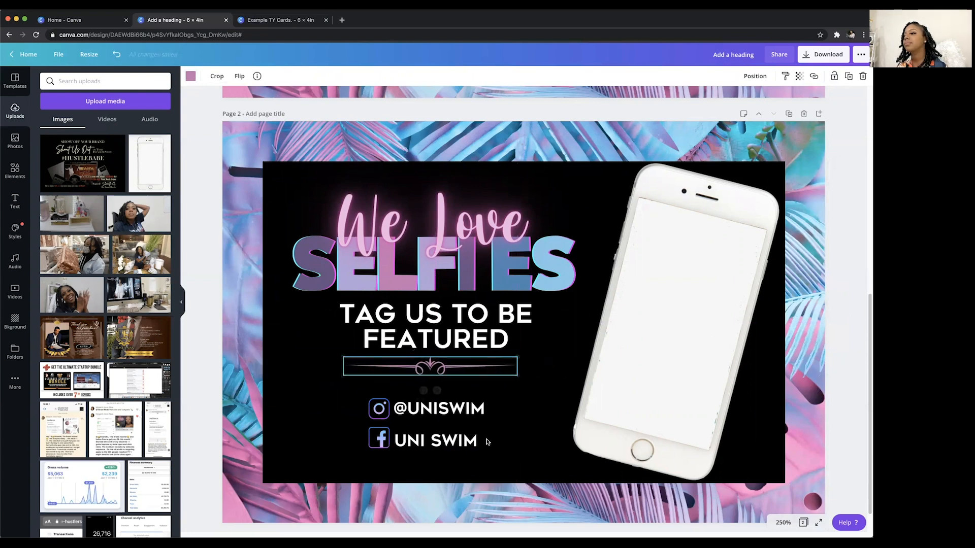
left_click(466, 382)
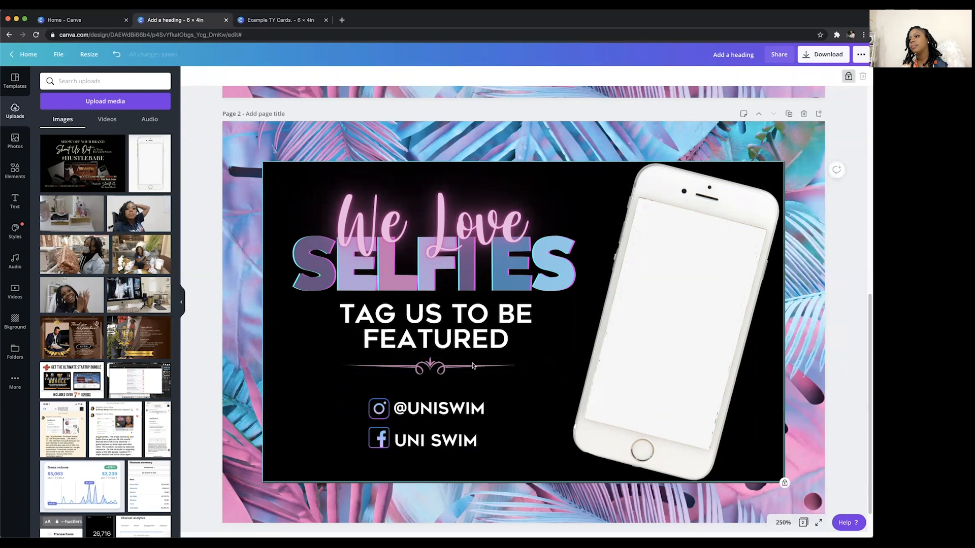
left_click(455, 365)
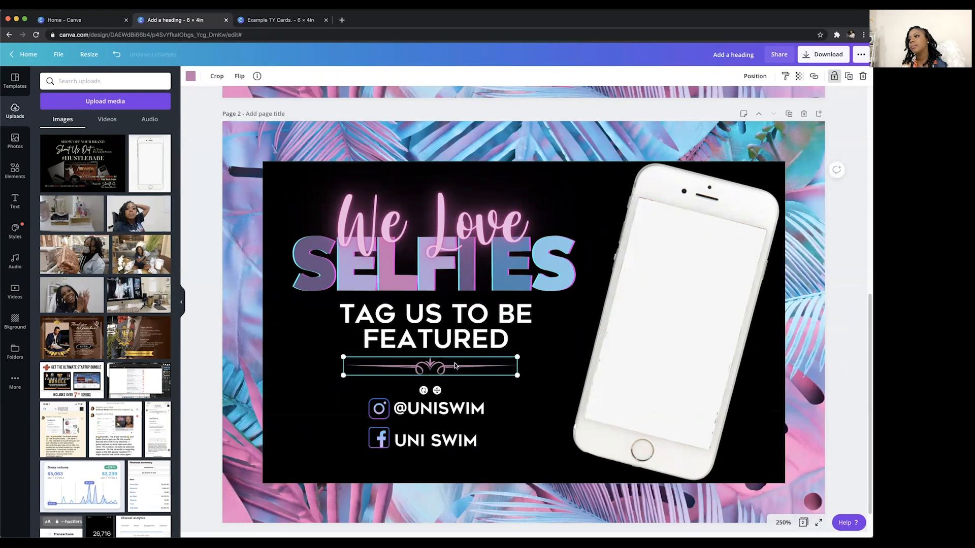
Enlarge and recentre the heading, lower the divider and tagline slightly, and centre the social handles under the divider
left_click(495, 227)
left_click_drag(597, 170, 626, 154)
left_click_drag(524, 244, 515, 245)
left_click_drag(450, 368, 450, 376)
left_click_drag(441, 330, 441, 334)
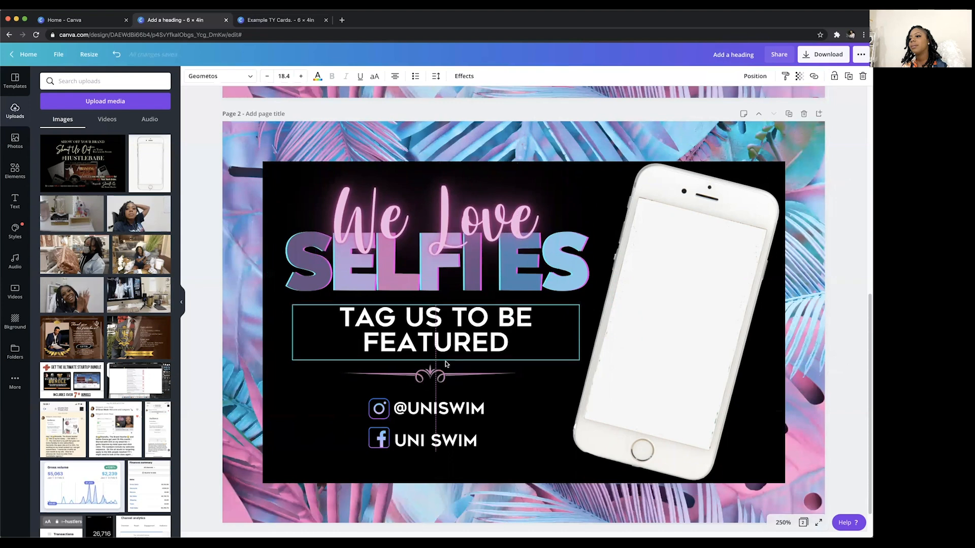
left_click_drag(507, 401, 388, 444)
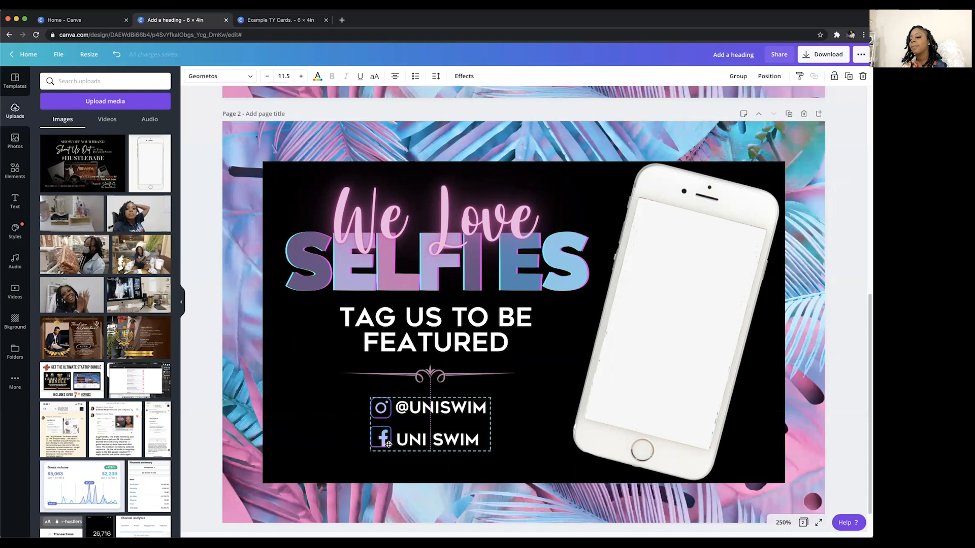
left_click(566, 330)
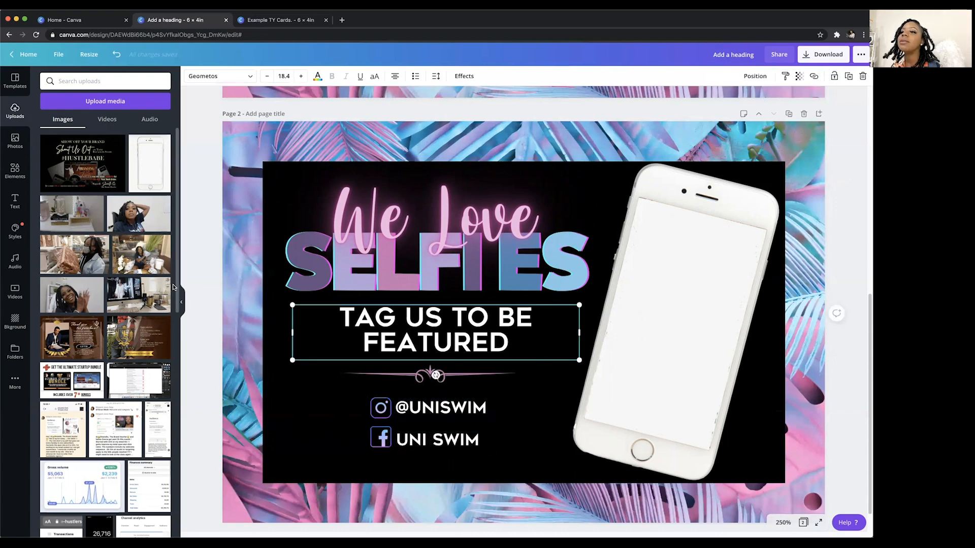
Find the upright yellow bikini photo in the uploads, add it over the phone and tilt it to match the phone's angle
scroll(171, 409, "down", 15)
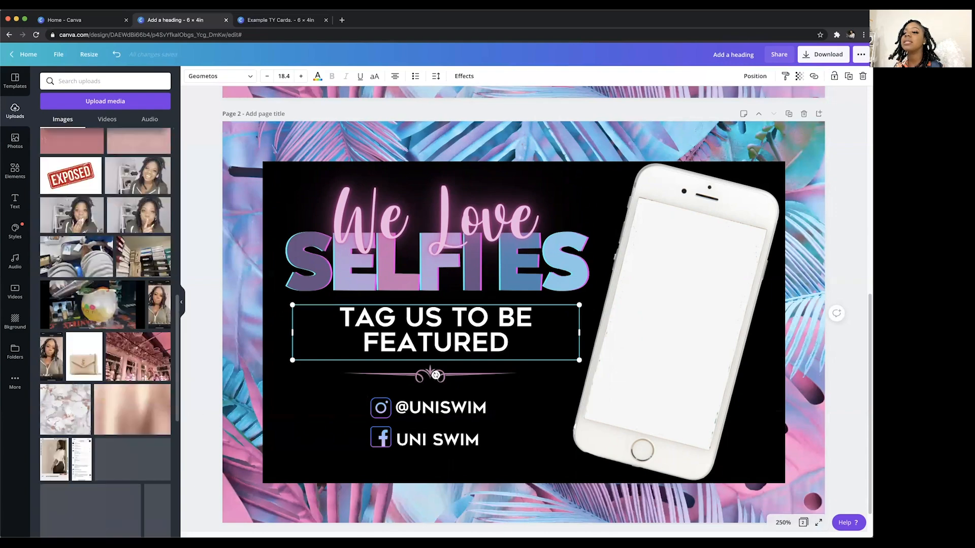
scroll(175, 405, "down", 8)
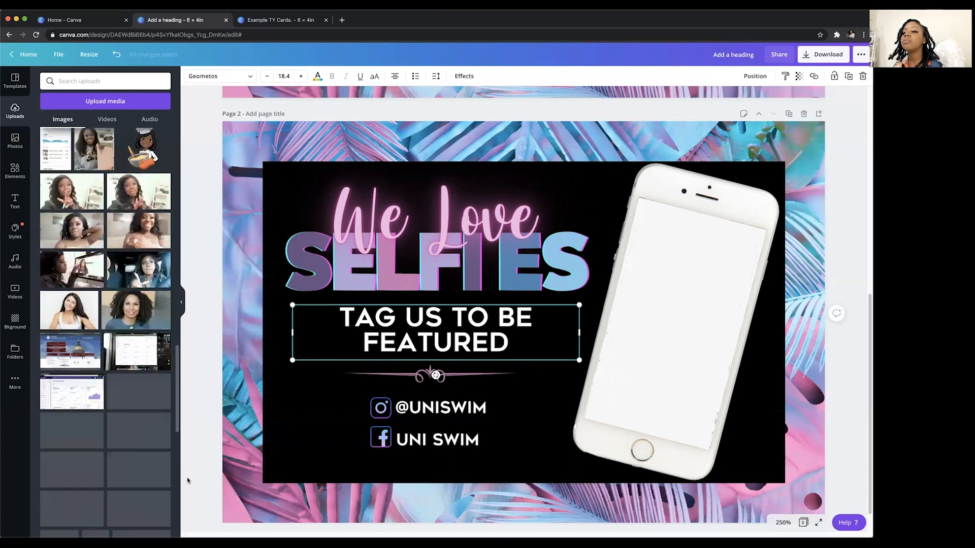
left_click_drag(176, 404, 173, 510)
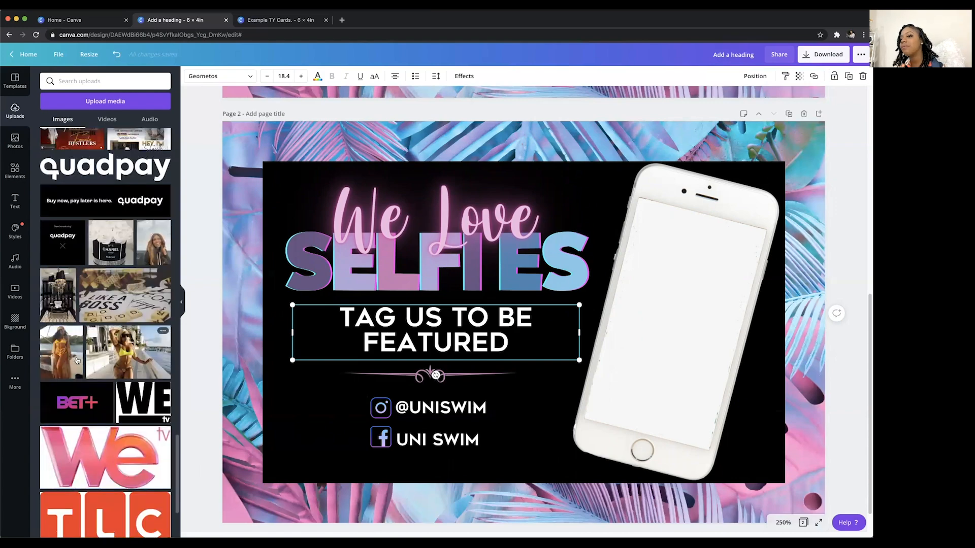
left_click(56, 345)
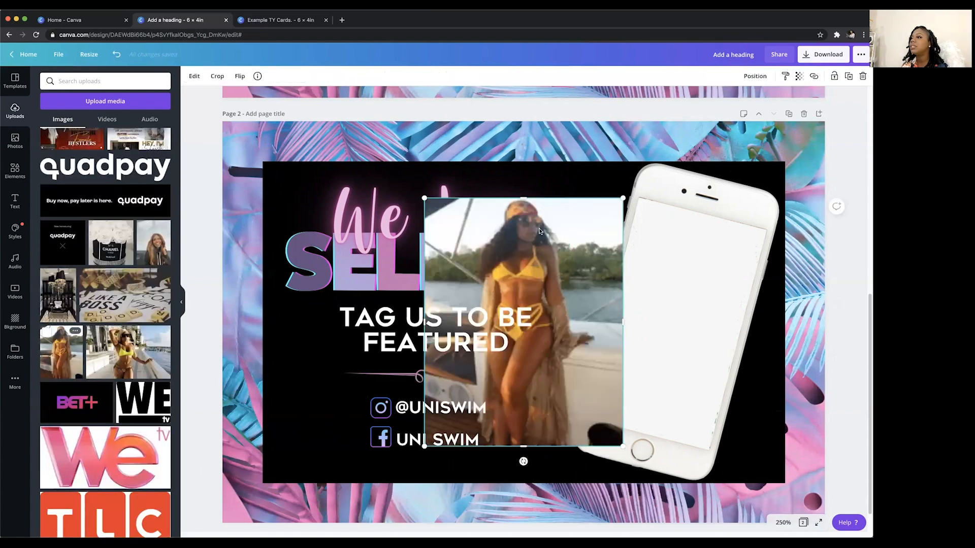
left_click_drag(536, 239, 704, 237)
left_click_drag(645, 461, 611, 448)
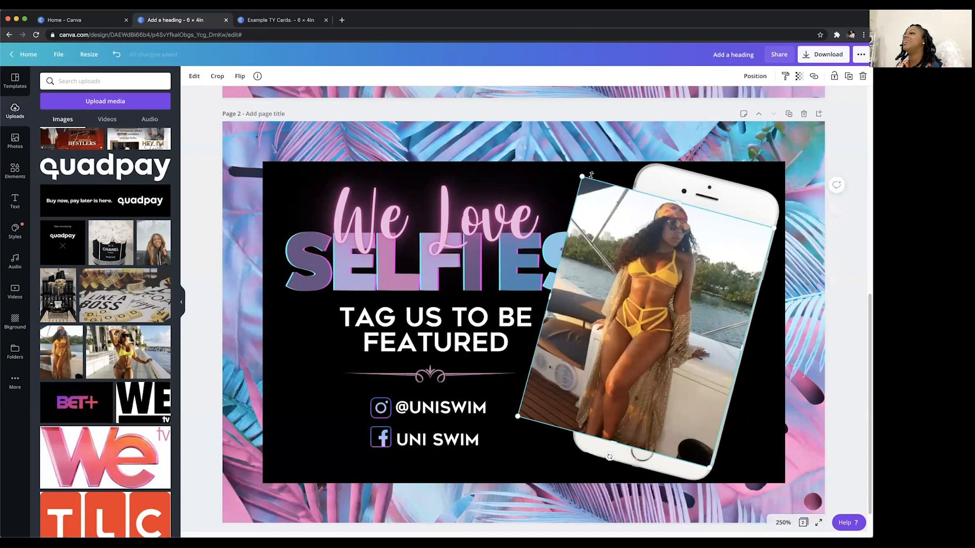
Scale the bikini photo down to the phone screen's width, extend it to 2.3 in high and trim its left edge
left_click_drag(582, 176, 679, 241)
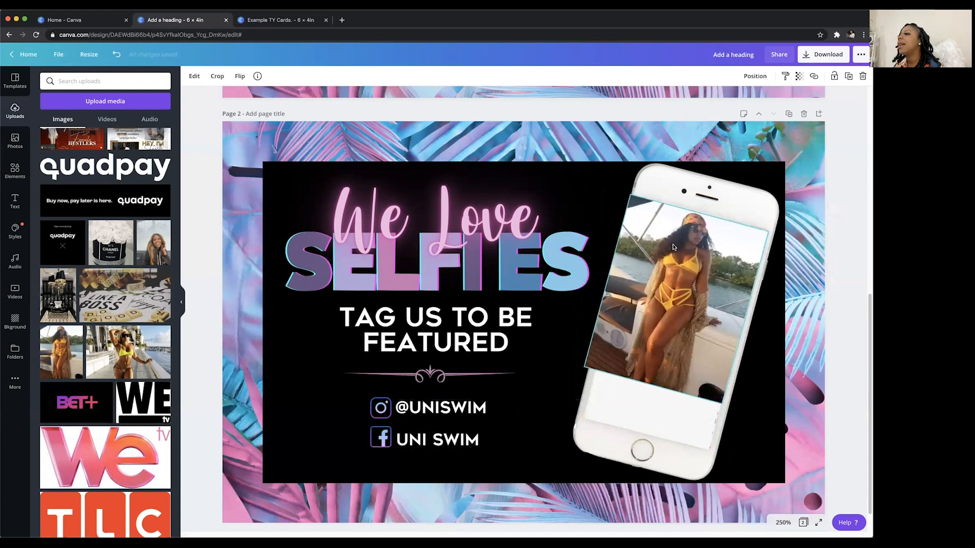
left_click_drag(652, 399, 645, 430)
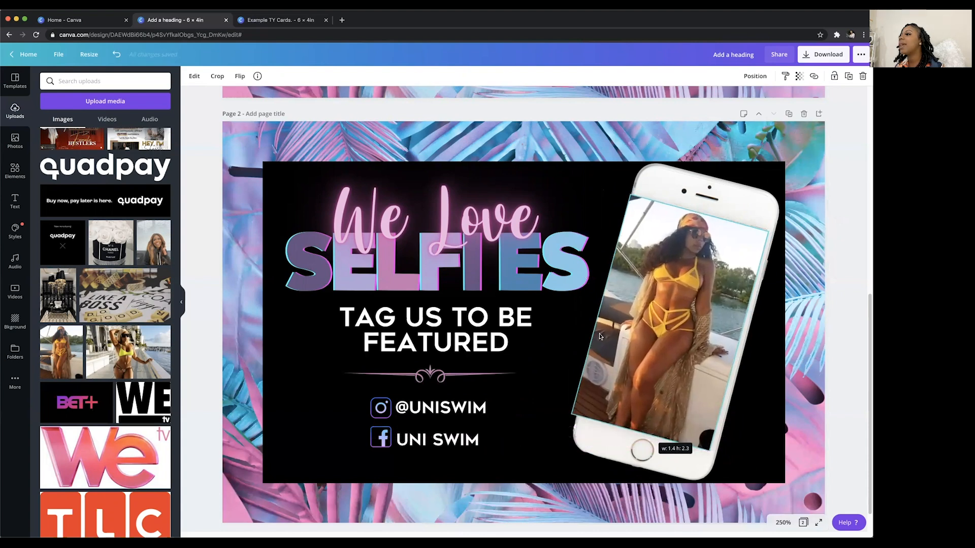
left_click_drag(611, 312, 609, 313)
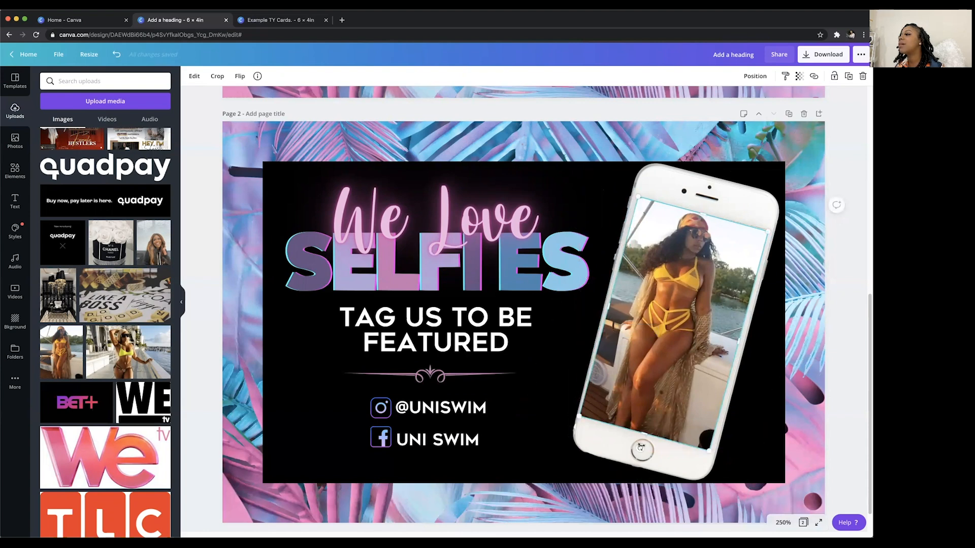
Fine-tune the photo's fit inside the phone screen and trim its left edge to a width of 1.3 in
left_click_drag(641, 447, 641, 445)
left_click_drag(646, 349, 651, 348)
left_click(592, 203)
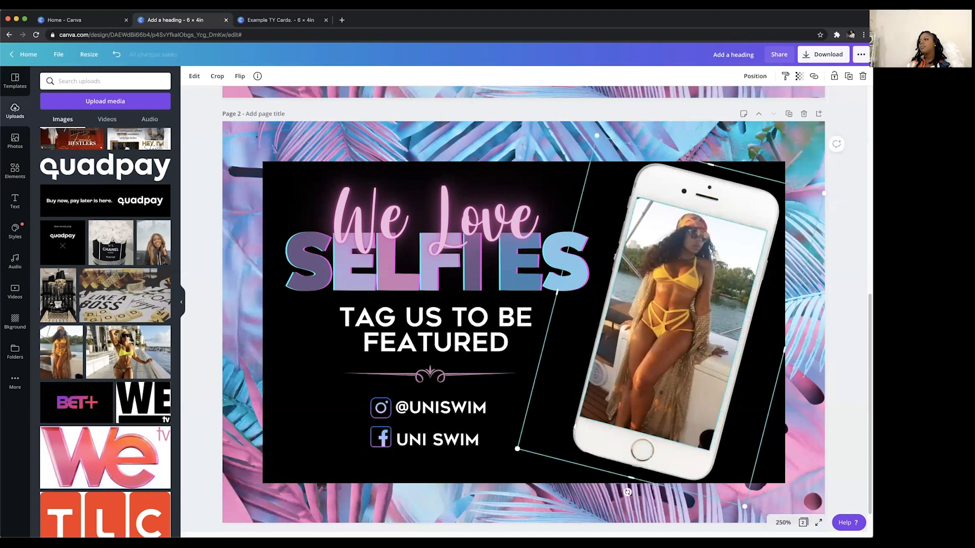
left_click(702, 348)
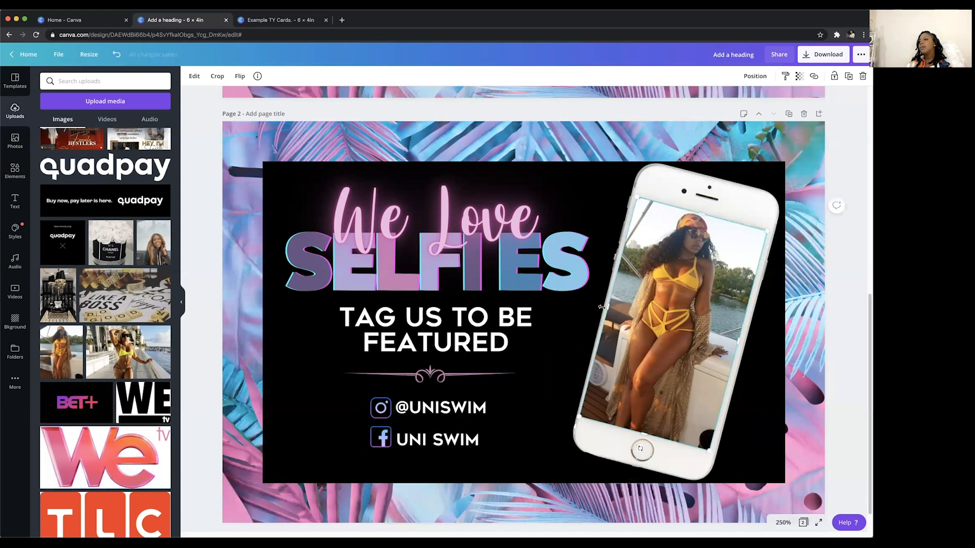
left_click_drag(608, 308, 609, 308)
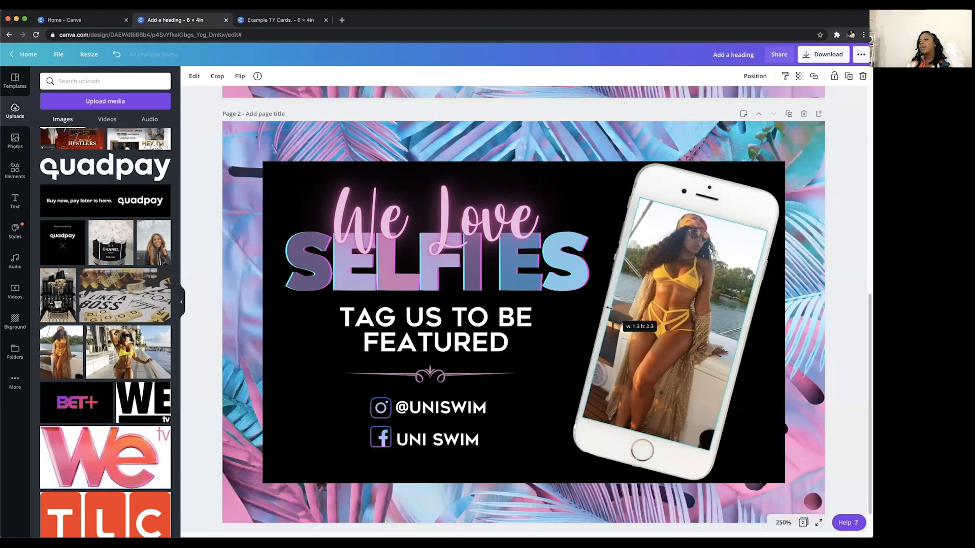
left_click(801, 328)
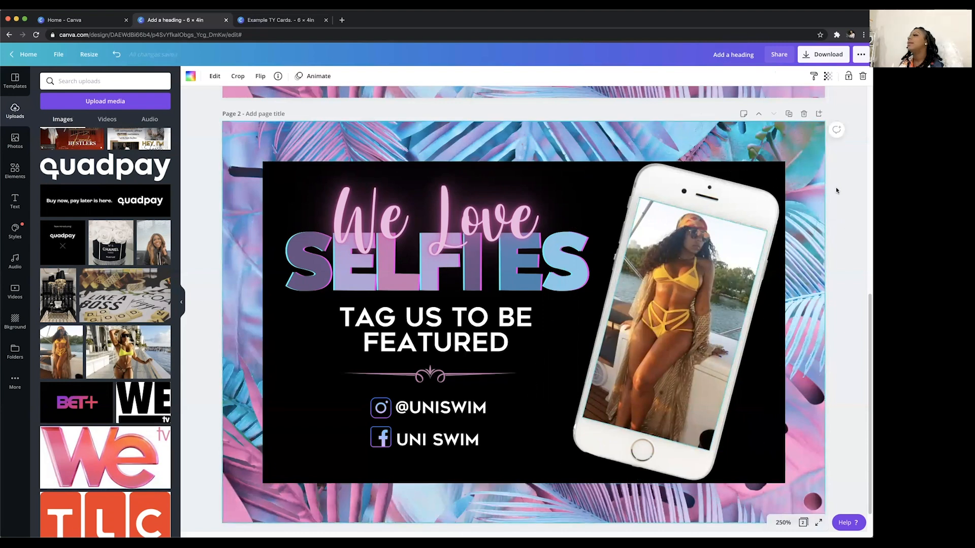
Duplicate the "We Love Selfies" page and delete the phone and the bikini photo from the copy
left_click(786, 114)
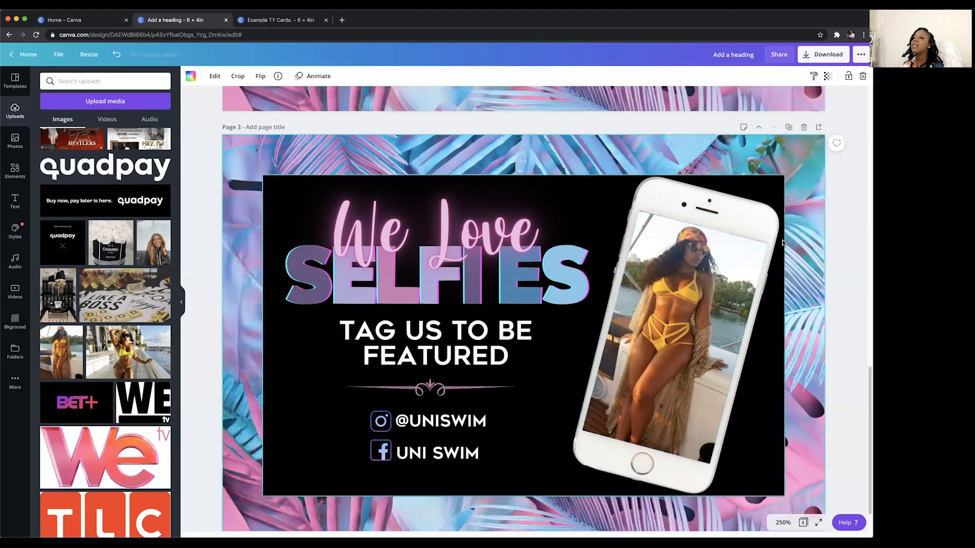
left_click(725, 209)
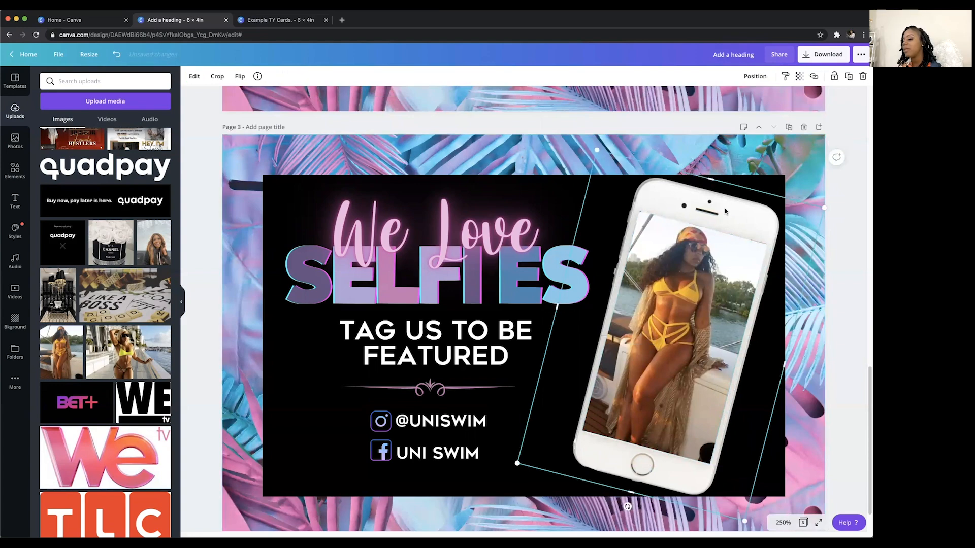
key("Delete")
left_click(734, 253)
key("Delete")
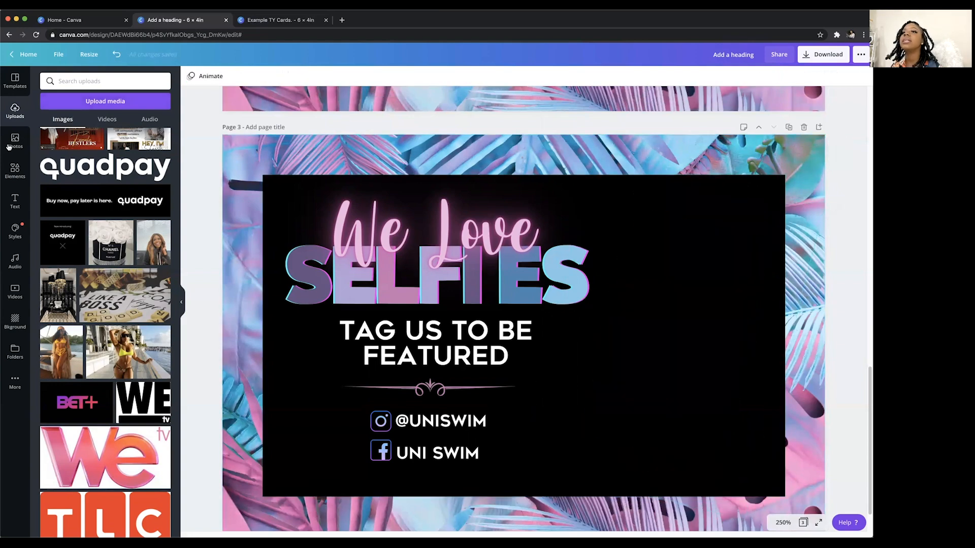
Add the black smartphone frame from the "phone" elements, tilt it clockwise and enlarge it to fill the black panel's height beside the text
left_click(15, 169)
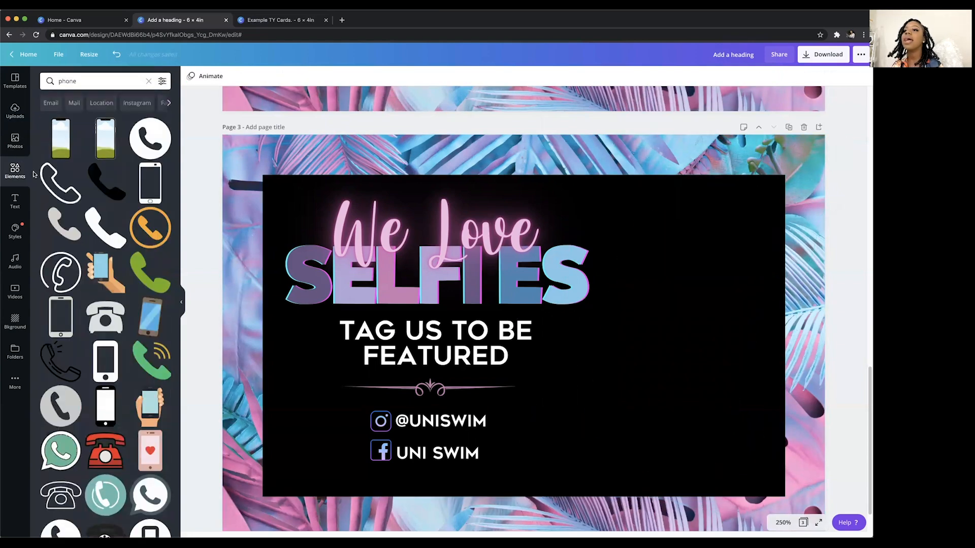
left_click(112, 142)
left_click_drag(578, 292, 708, 293)
left_click_drag(650, 463, 609, 466)
left_click_drag(631, 217, 608, 160)
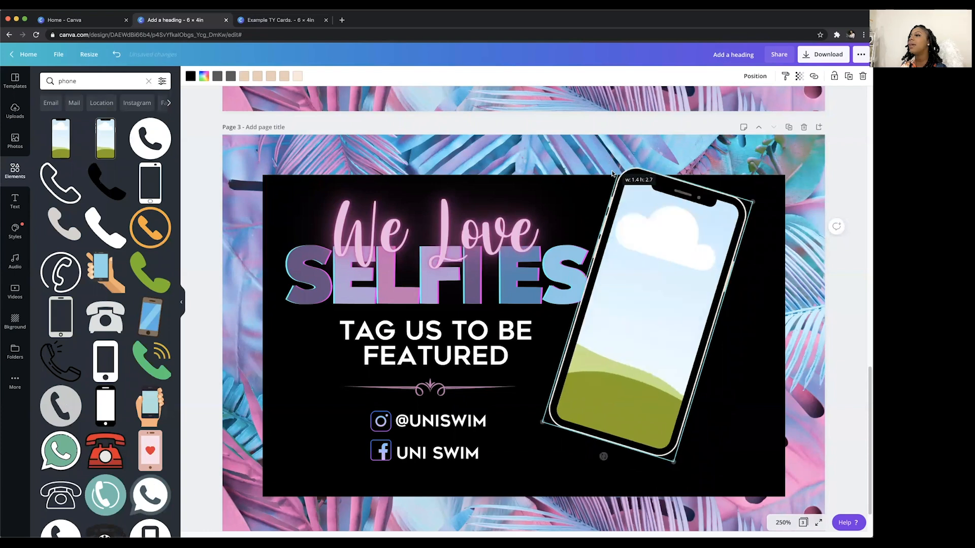
left_click_drag(676, 267, 687, 292)
left_click_drag(690, 487, 695, 510)
left_click_drag(661, 415, 660, 405)
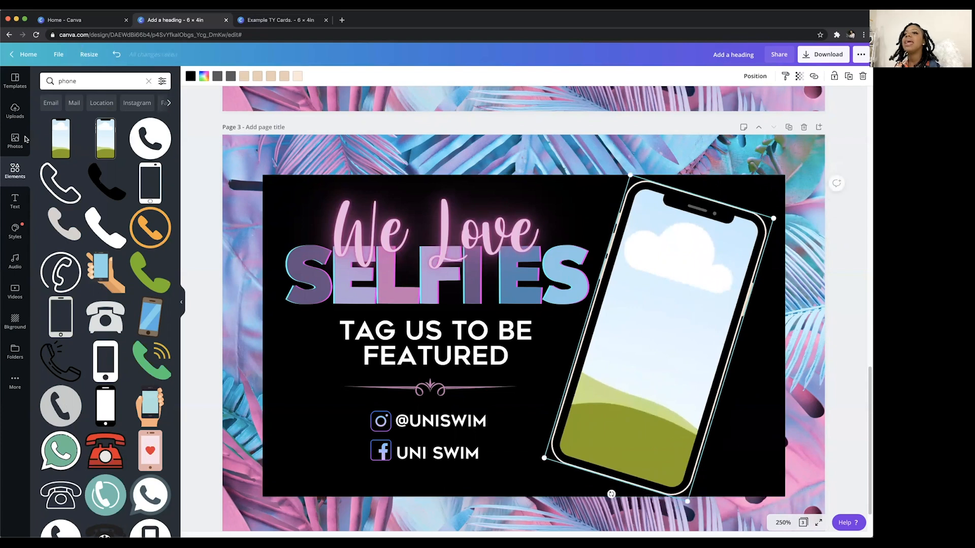
Fill the phone frame with the upright yellow bikini photo from the uploads and shift the photo slightly down inside it
left_click(22, 112)
left_click_drag(52, 361, 616, 303)
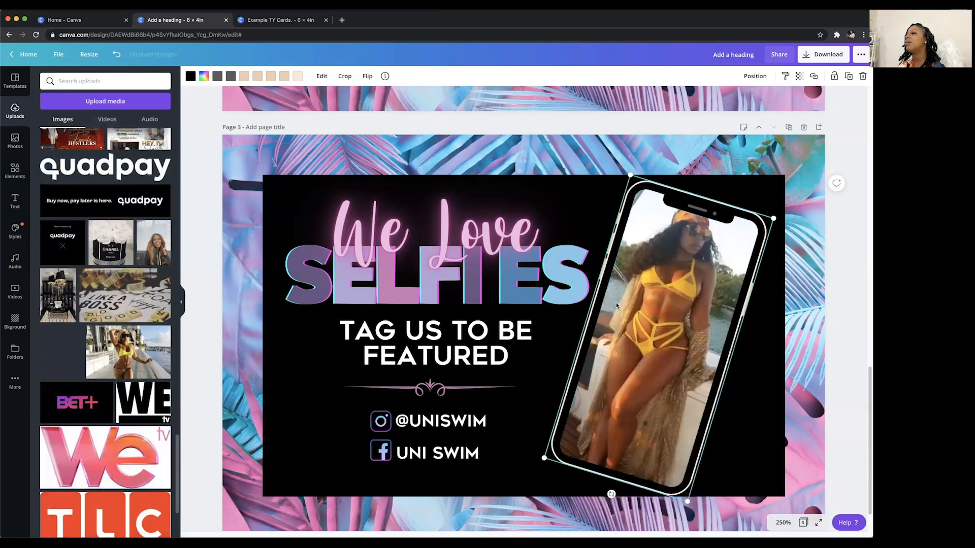
double_click(674, 275)
left_click_drag(675, 281, 675, 292)
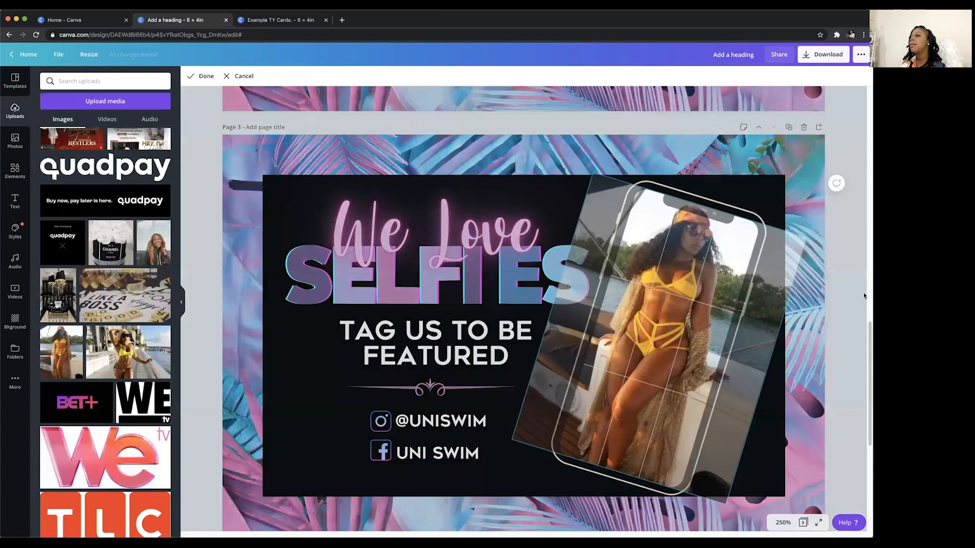
left_click(860, 294)
Compare the two back-page versions on pages 2 and 3, and return to the front page
scroll(857, 294, "up", 8)
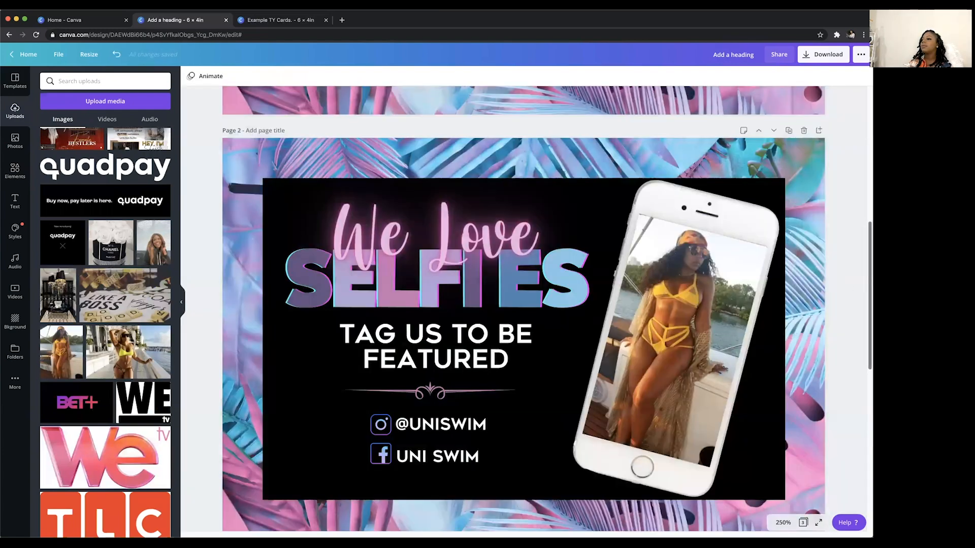
scroll(860, 393, "down", 6)
scroll(833, 286, "down", 3)
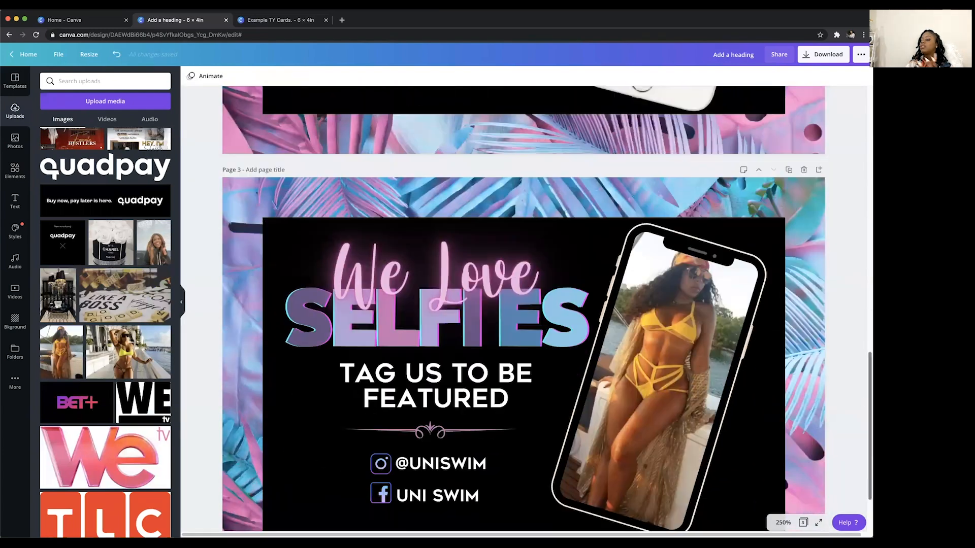
scroll(833, 287, "up", 6)
scroll(833, 284, "up", 4)
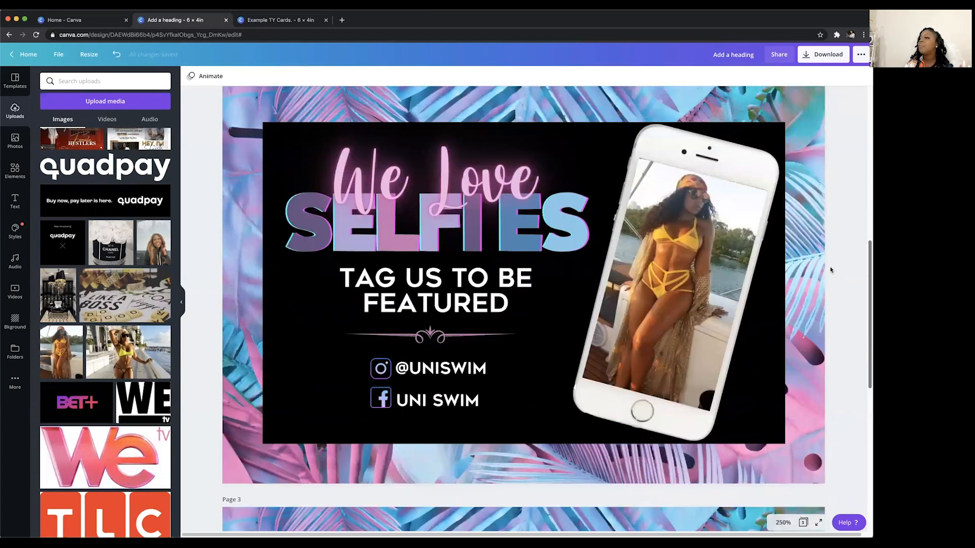
scroll(830, 246, "up", 5)
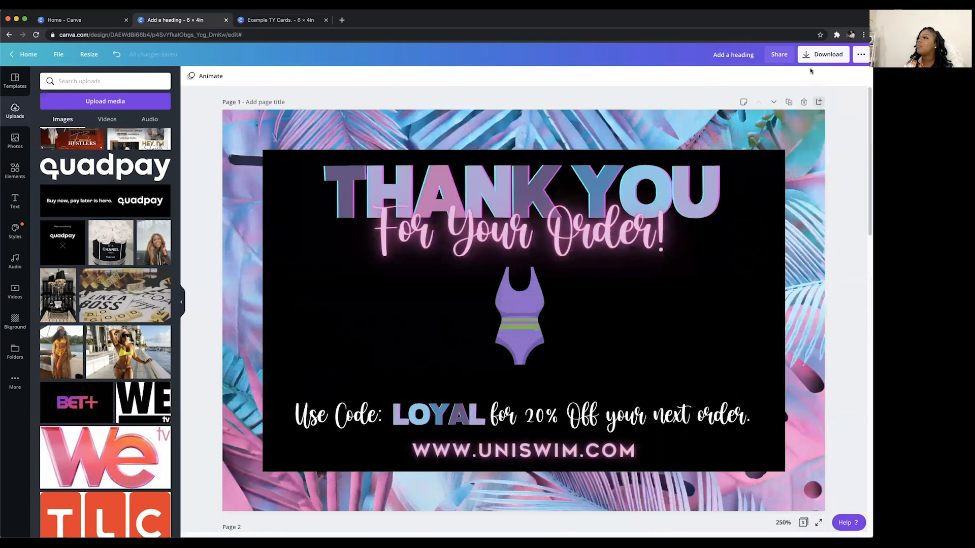
Look at the download options and the list of selectable pages without downloading
left_click(811, 59)
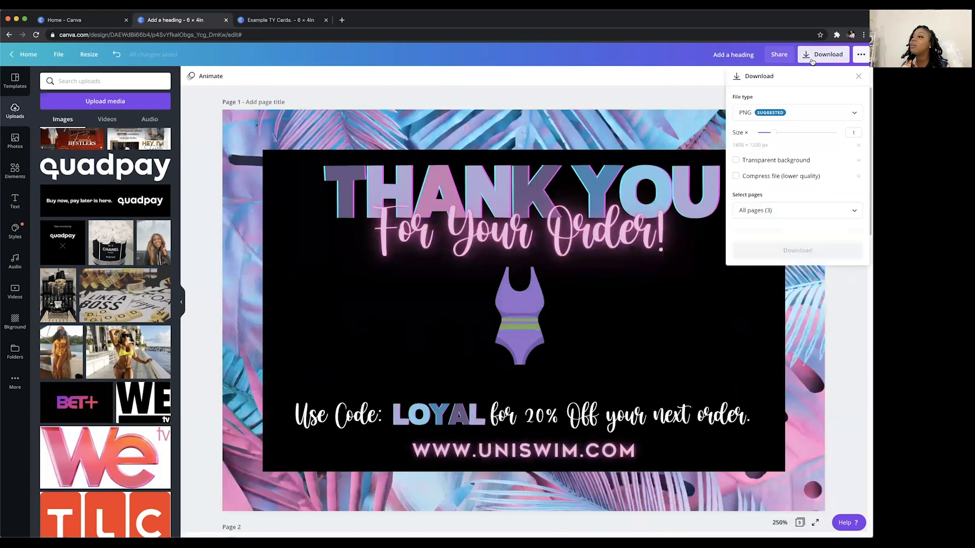
left_click(796, 209)
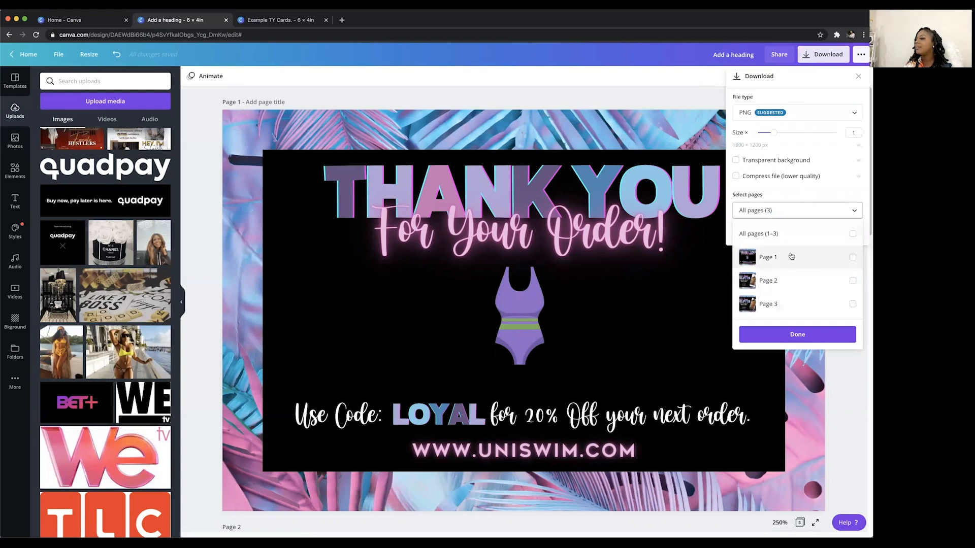
left_click(682, 136)
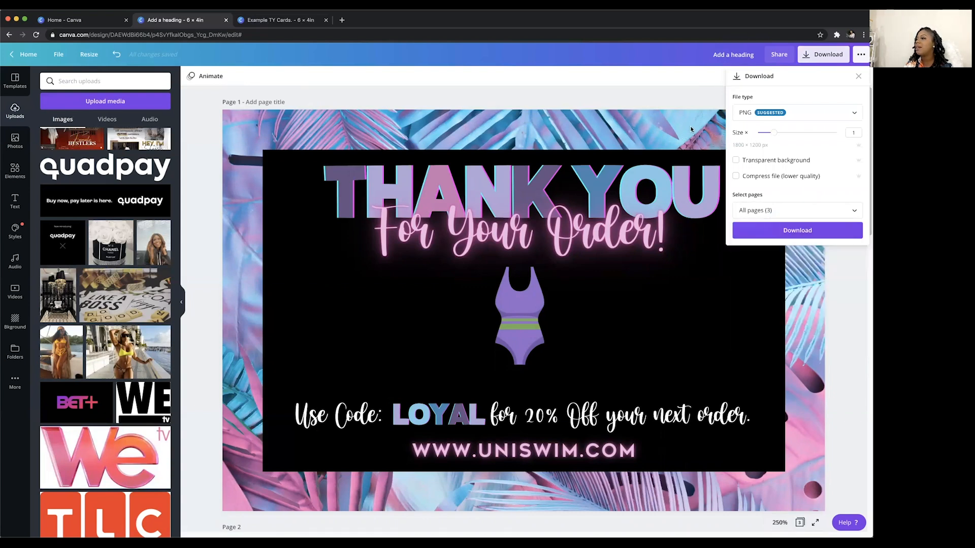
Review the finished card pages at 100% and 200% zoom
left_click(780, 519)
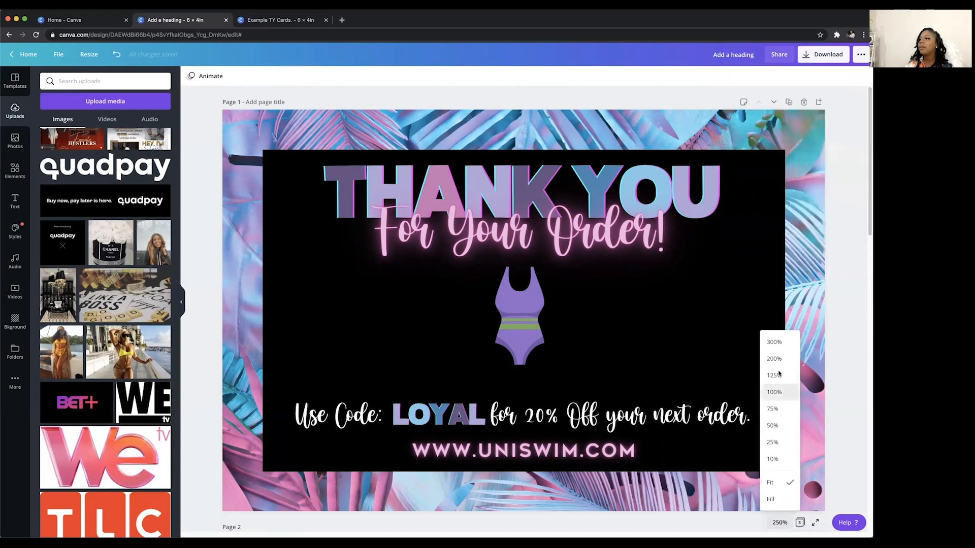
left_click(774, 391)
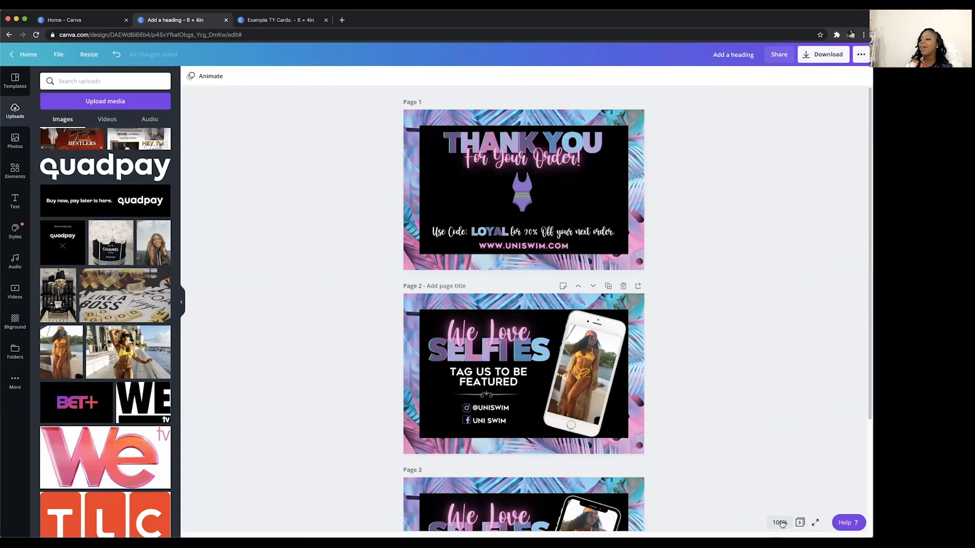
left_click(781, 523)
left_click(774, 358)
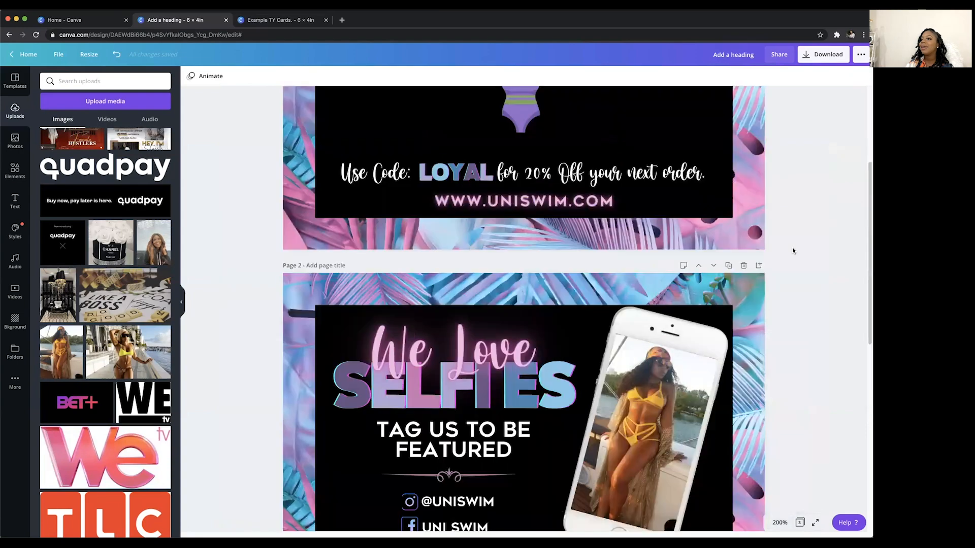
scroll(855, 217, "up", 4)
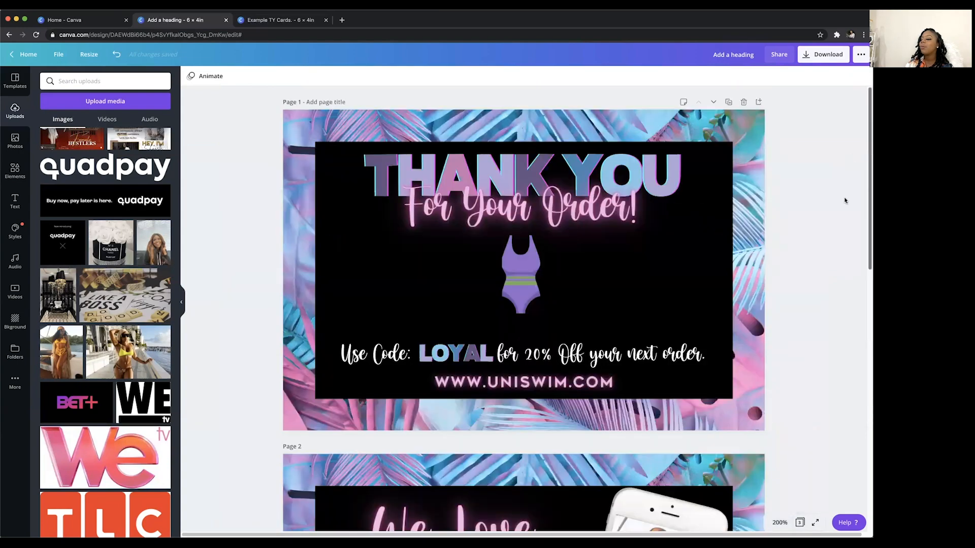
scroll(833, 238, "down", 6)
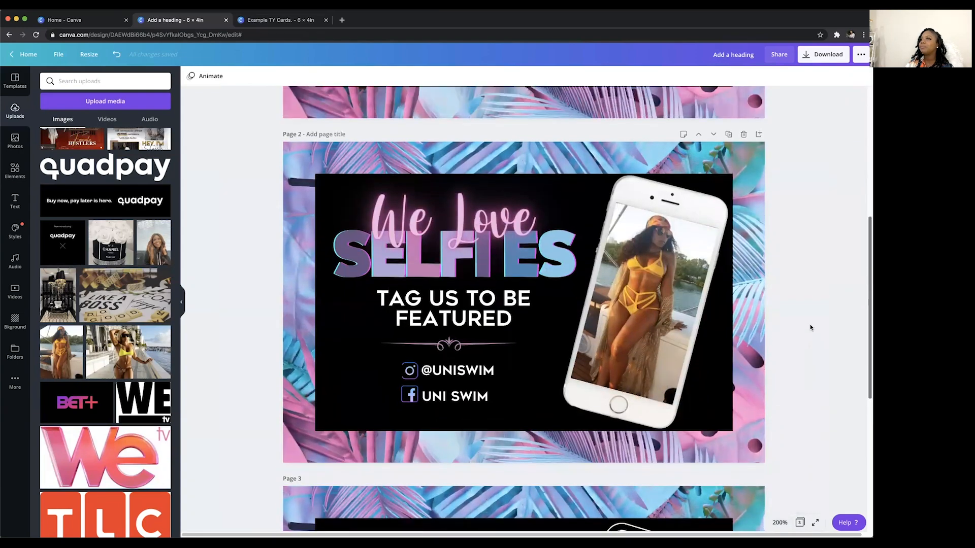
scroll(811, 327, "up", 1)
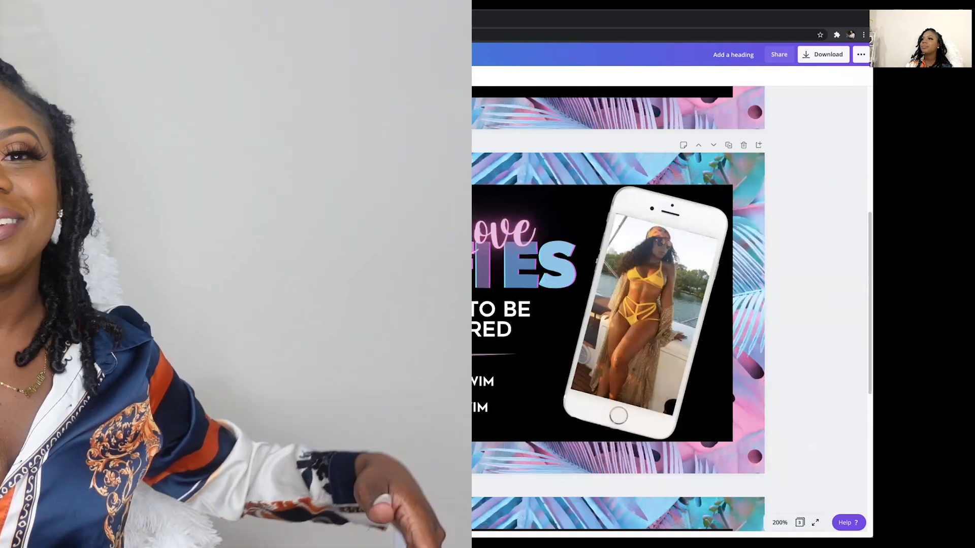